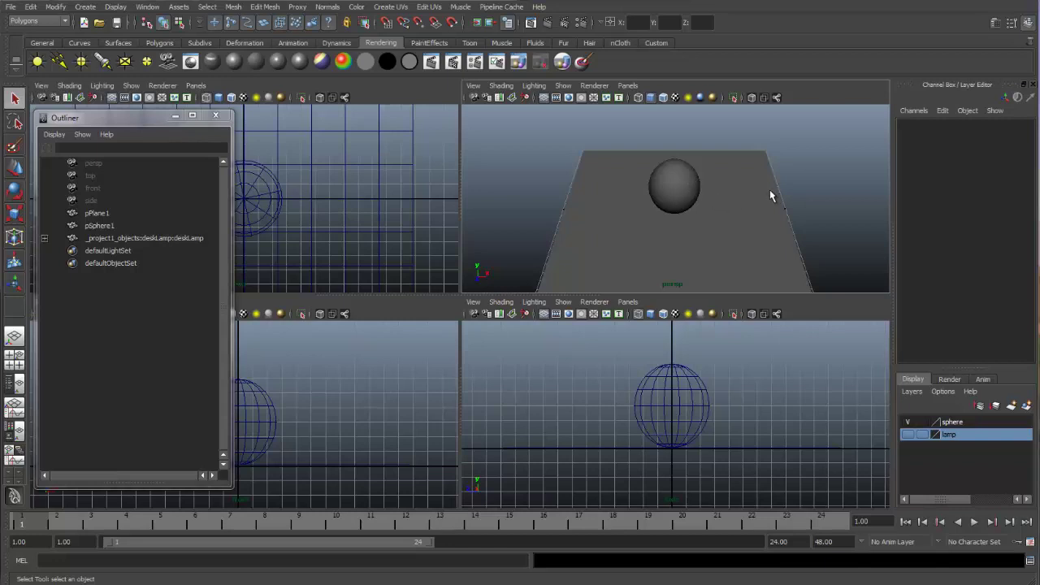
# Create a point light and place it beside the sphere at about X 4.91, Y 2.57.
pyautogui.click(81, 62)
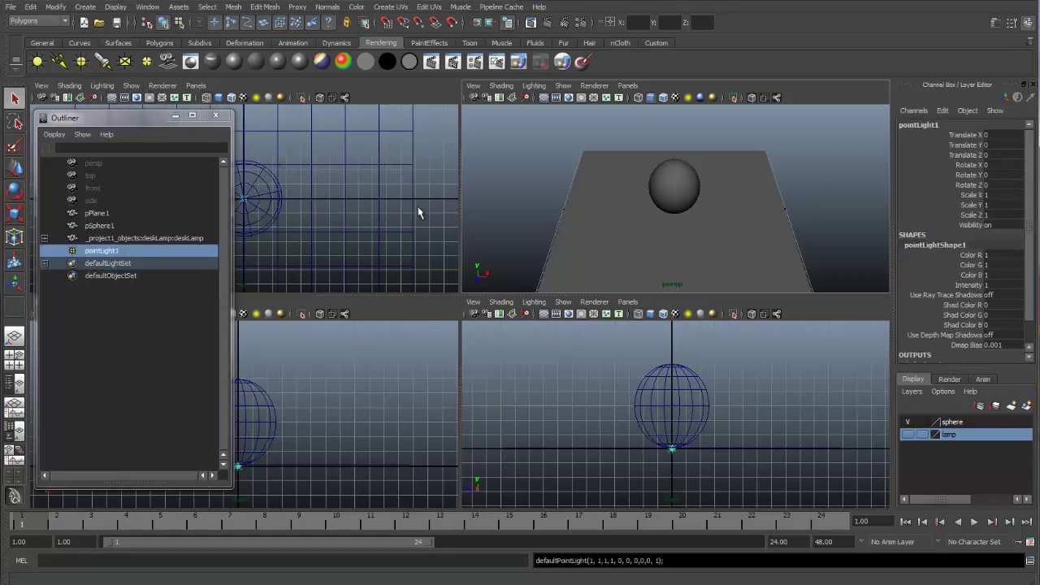
pyautogui.press('w')
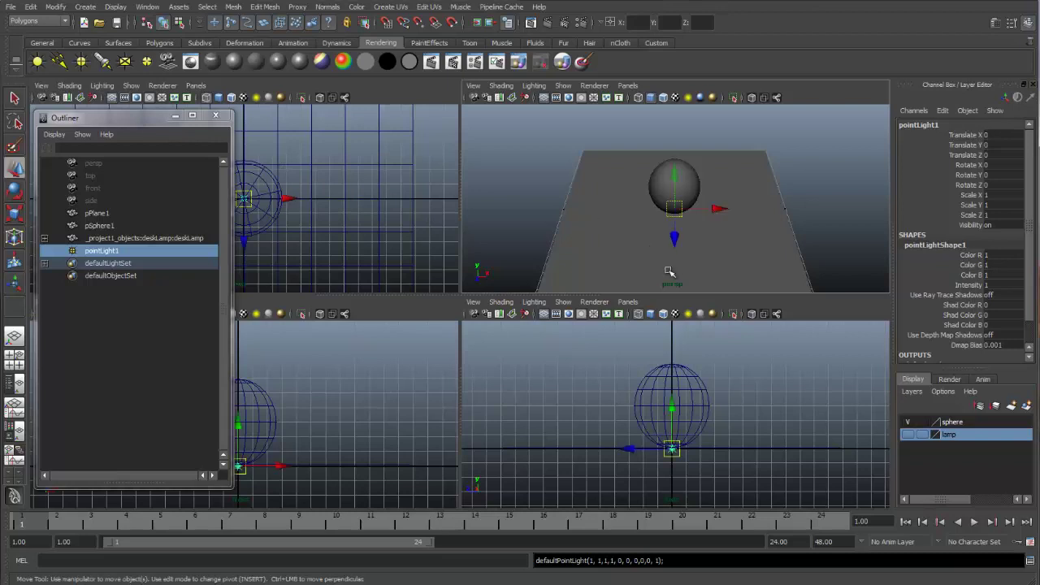
pyautogui.moveTo(674, 182); pyautogui.dragTo(674, 112)
pyautogui.moveTo(709, 151); pyautogui.dragTo(746, 152)
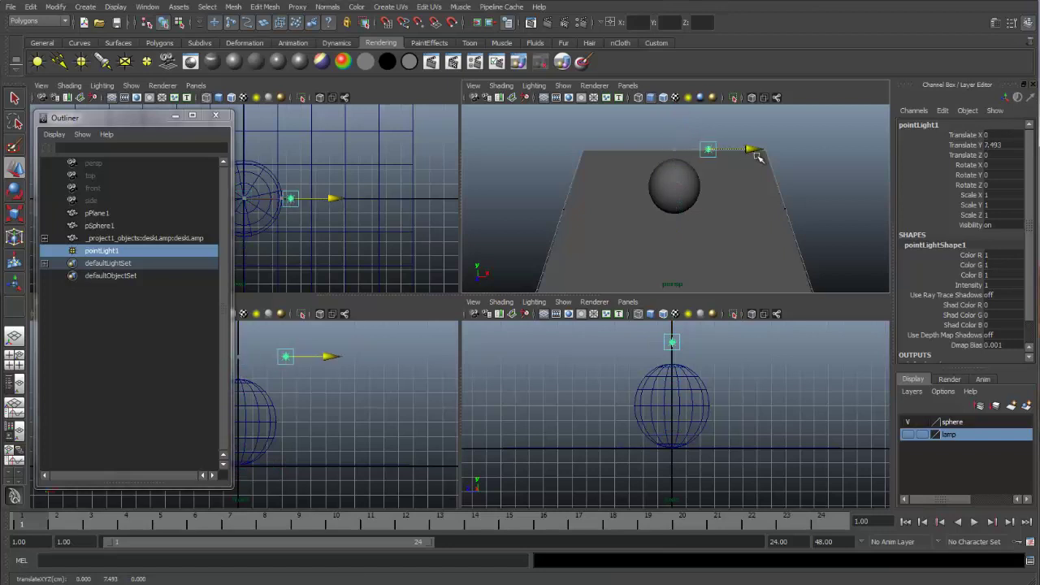
pyautogui.moveTo(728, 114); pyautogui.dragTo(727, 172)
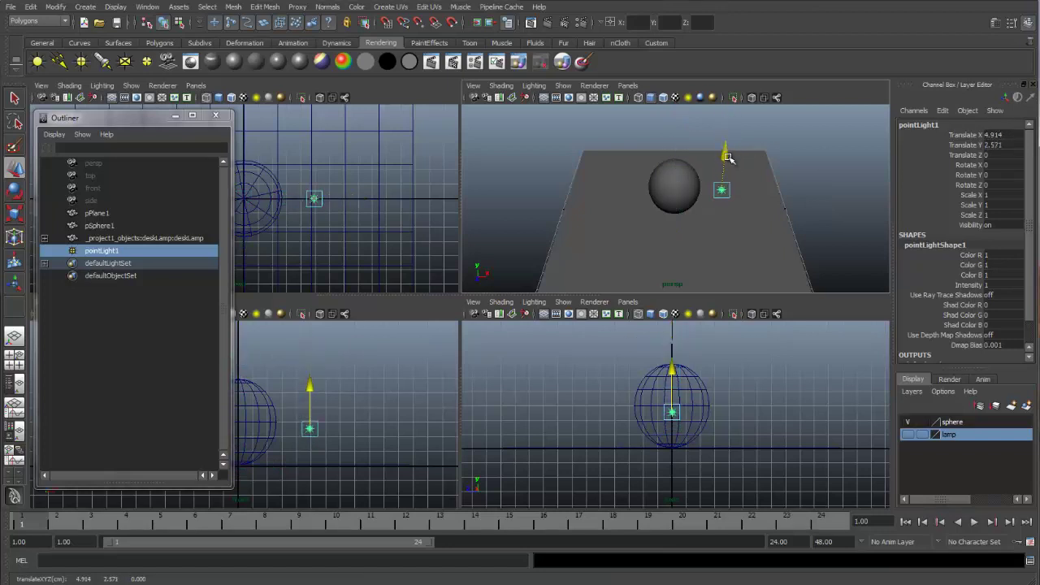
# Light the perspective view with all scene lights and move the point light in front of the sphere to about X 3.23, Z 4.18.
pyautogui.click(534, 86)
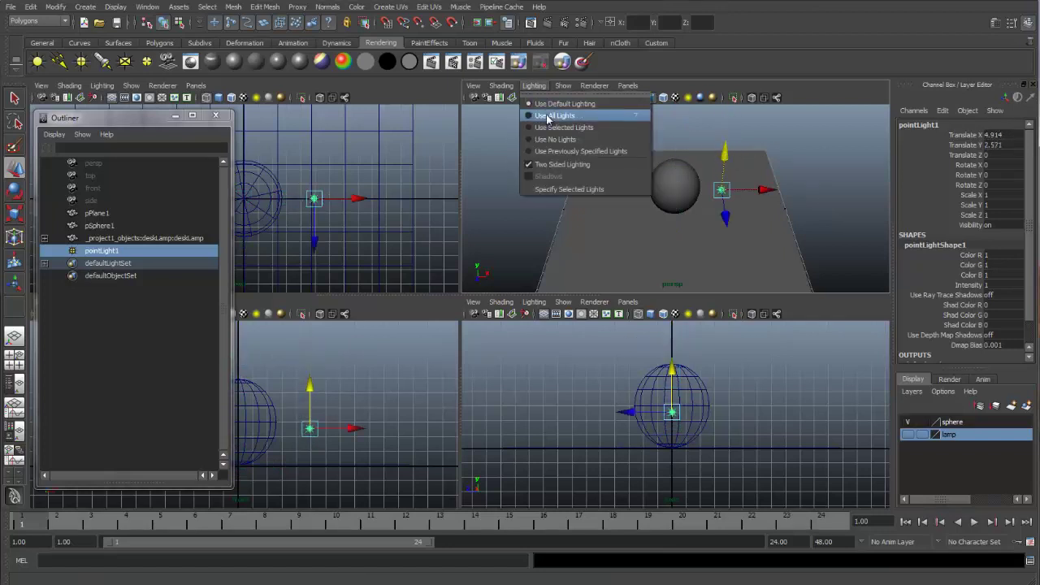
pyautogui.click(547, 115)
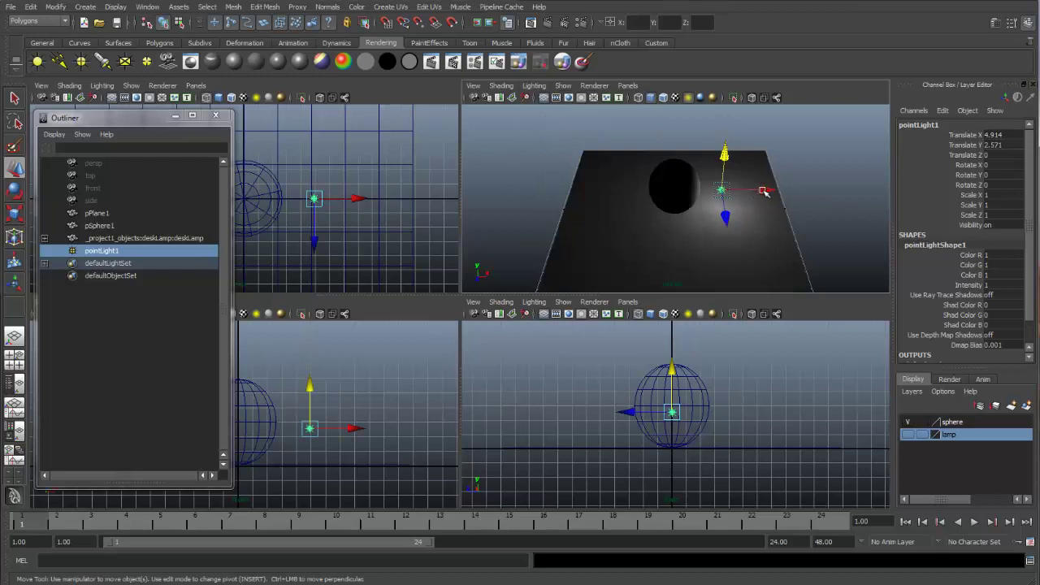
pyautogui.moveTo(764, 190); pyautogui.dragTo(754, 218)
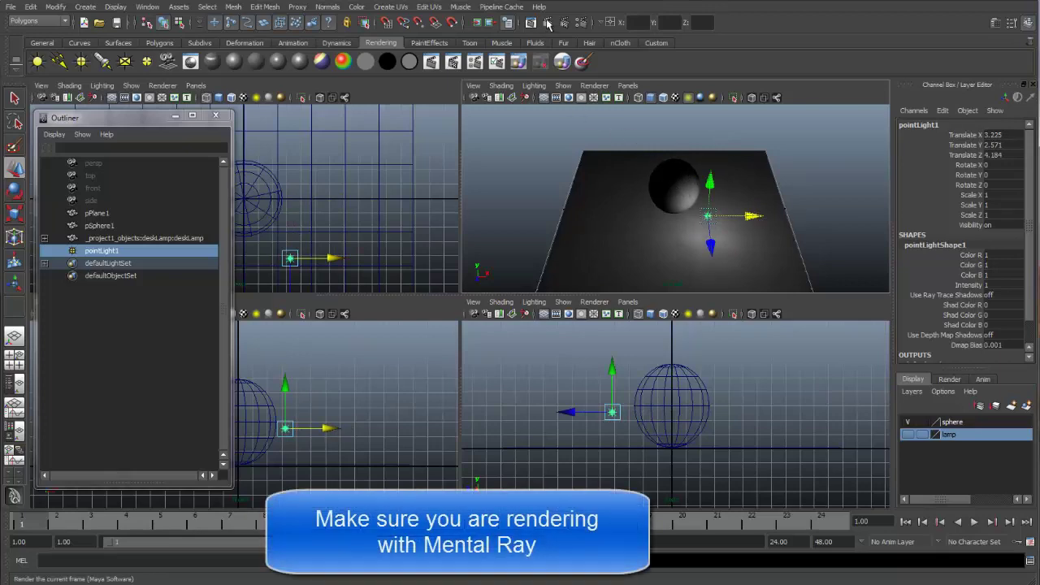
# Set the renderer to mental ray, render the perspective view, and move the render window clear of the scene.
pyautogui.click(563, 62)
pyautogui.click(299, 130)
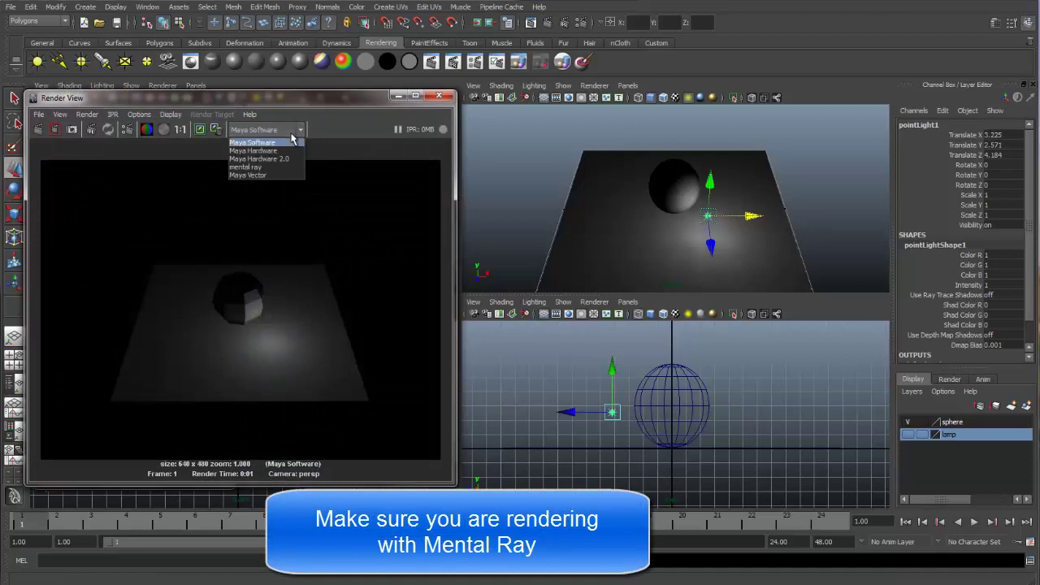
pyautogui.click(283, 169)
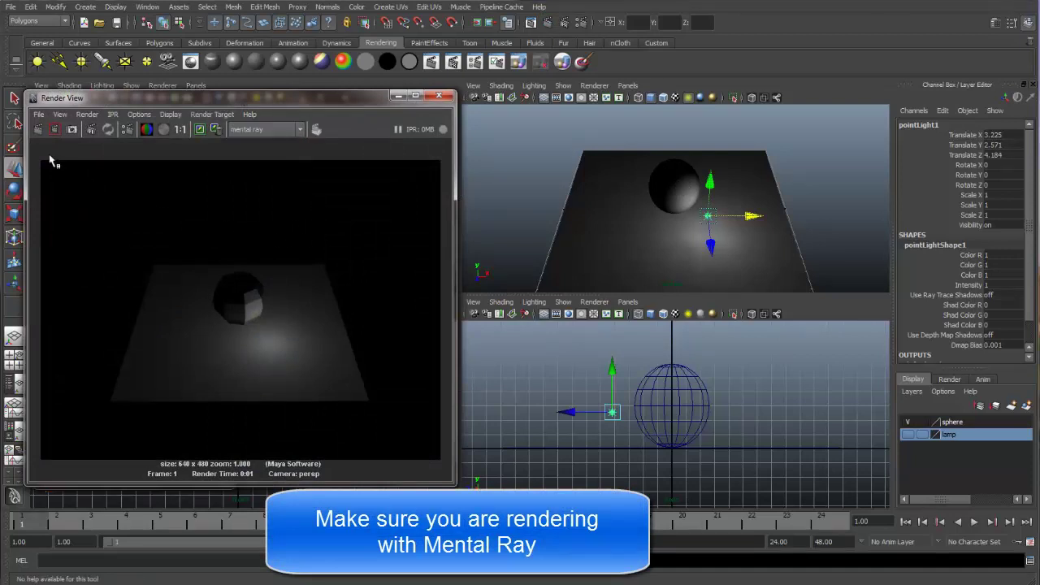
pyautogui.click(36, 130)
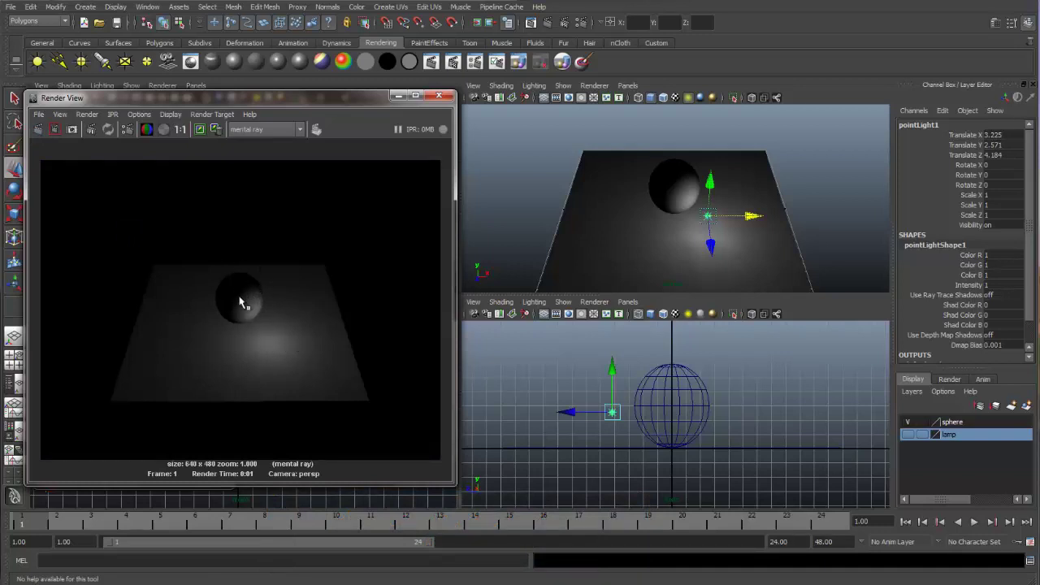
pyautogui.click(199, 130)
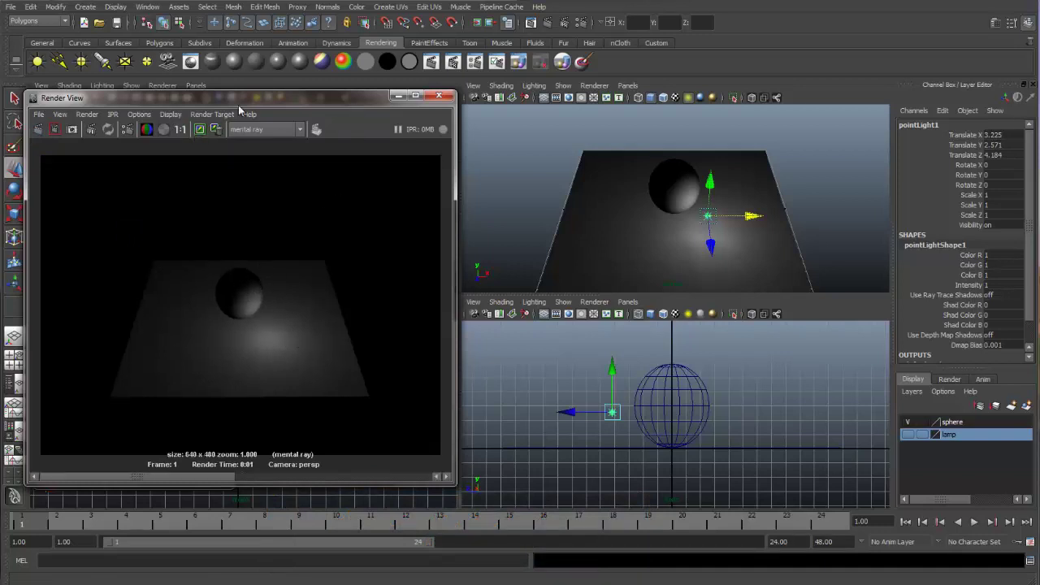
pyautogui.moveTo(244, 102); pyautogui.dragTo(536, 358)
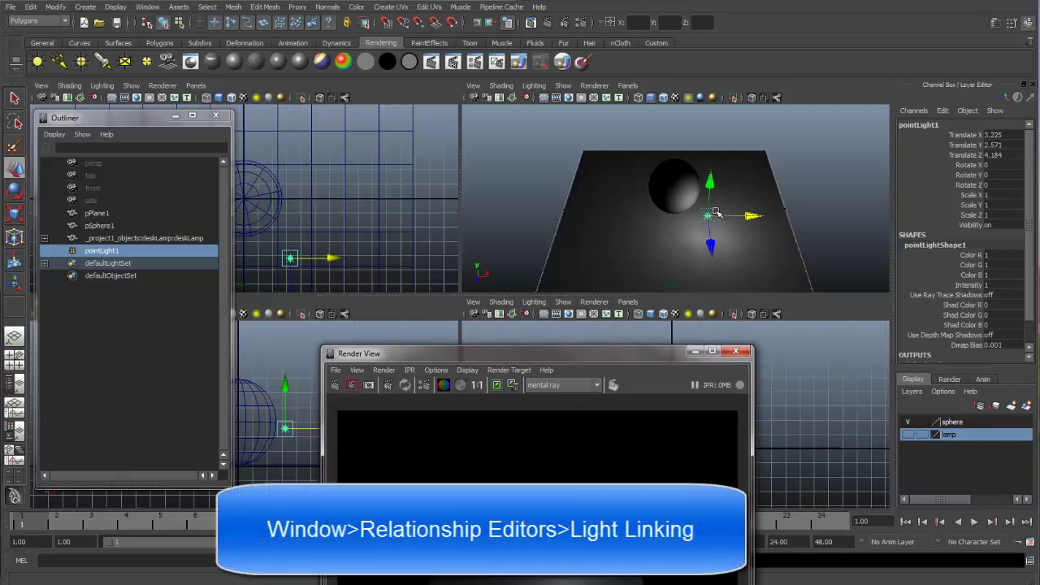
# In light-centric light linking, unlink pSphere1 from pointLight1 and close the Relationship Editor.
pyautogui.click(147, 8)
pyautogui.moveTo(173, 61)
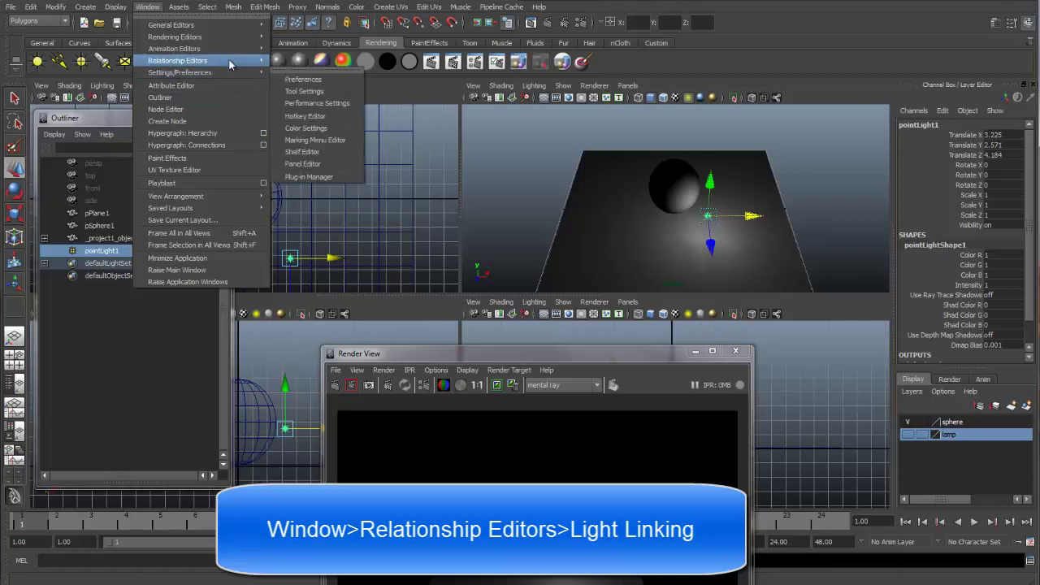
pyautogui.moveTo(230, 77)
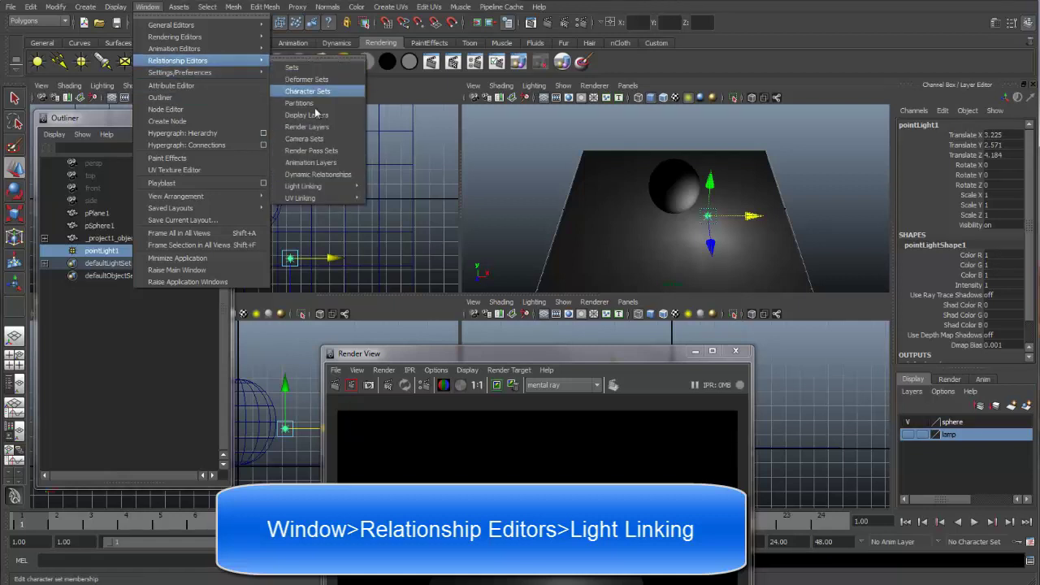
pyautogui.moveTo(321, 188)
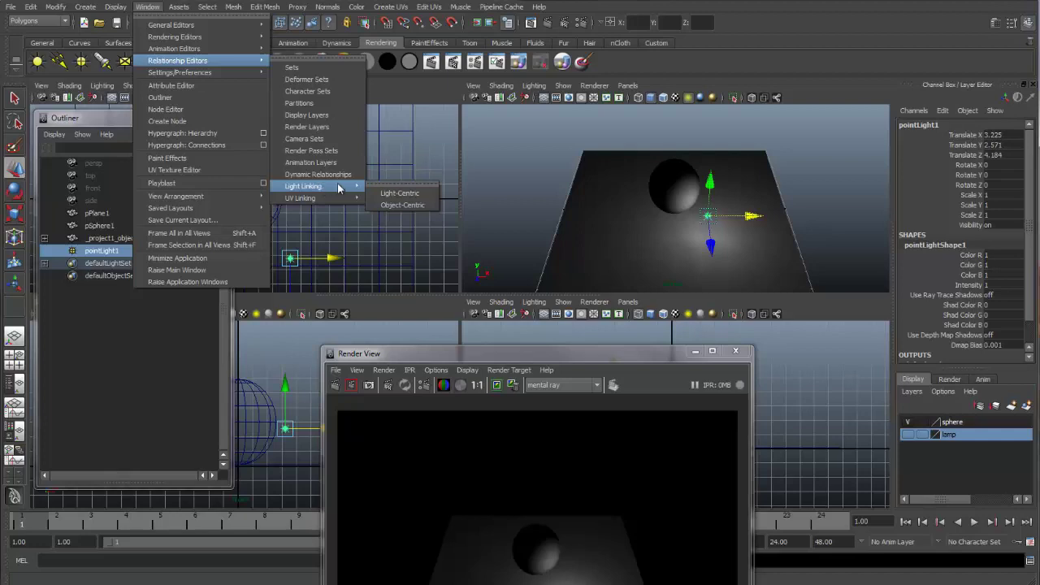
pyautogui.click(397, 194)
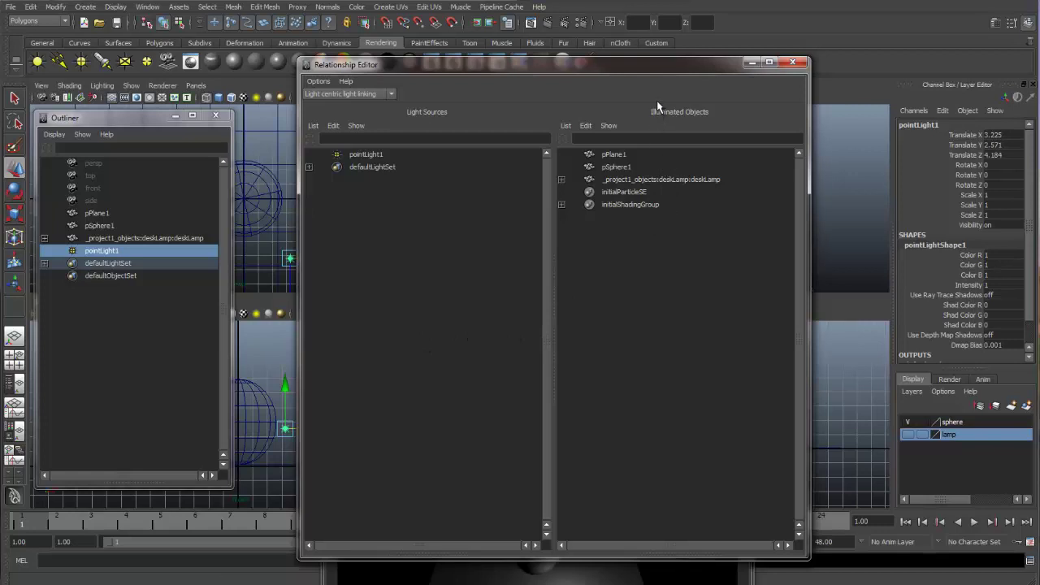
pyautogui.click(364, 155)
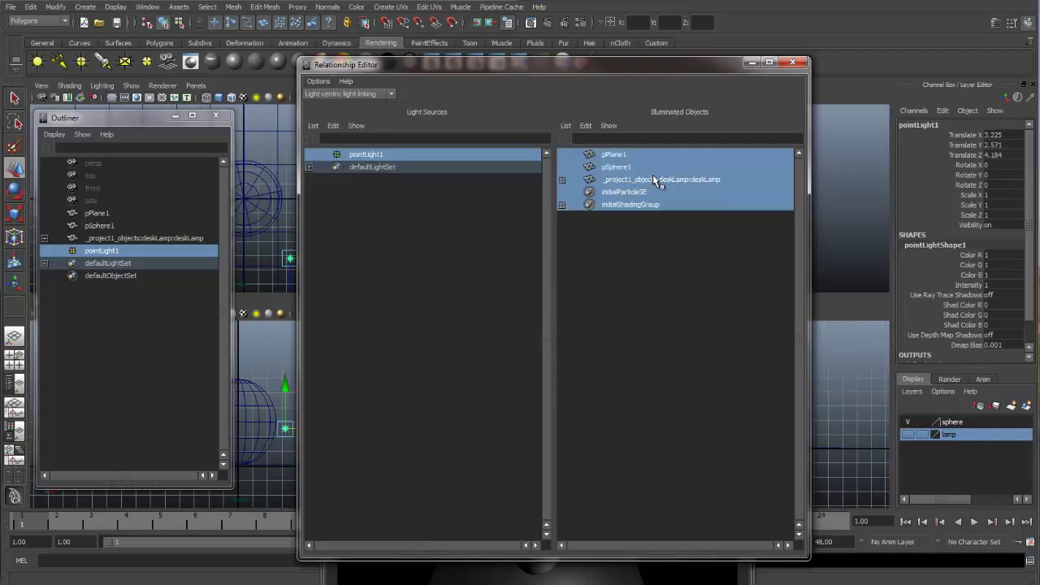
pyautogui.moveTo(660, 66); pyautogui.dragTo(488, 84)
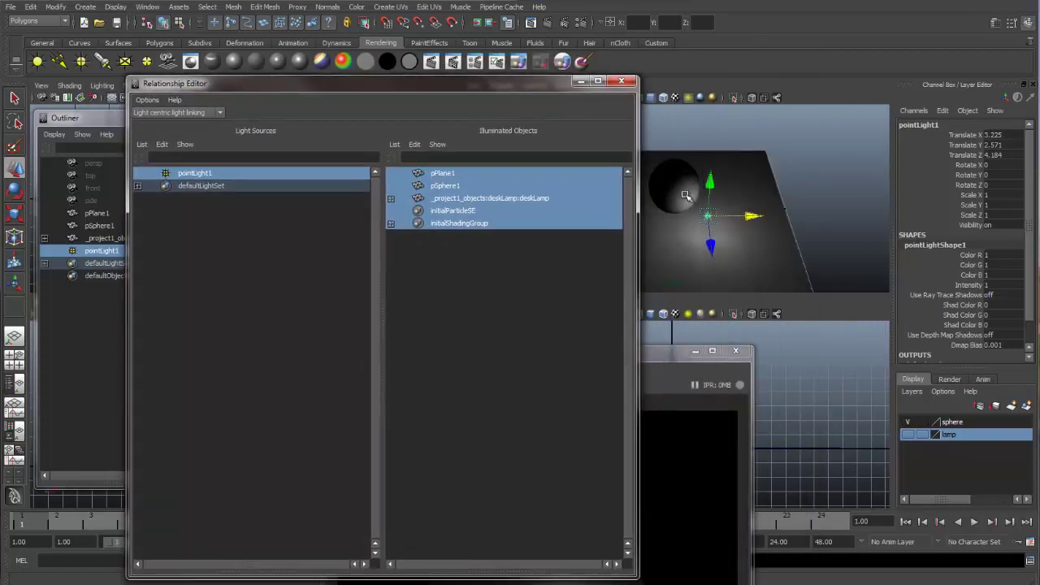
pyautogui.click(445, 189)
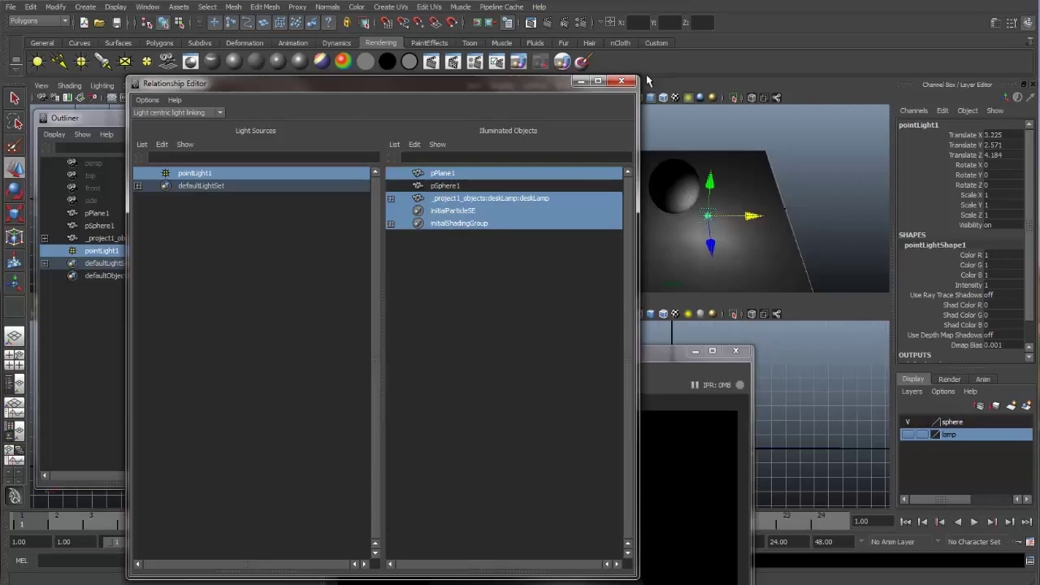
pyautogui.click(621, 80)
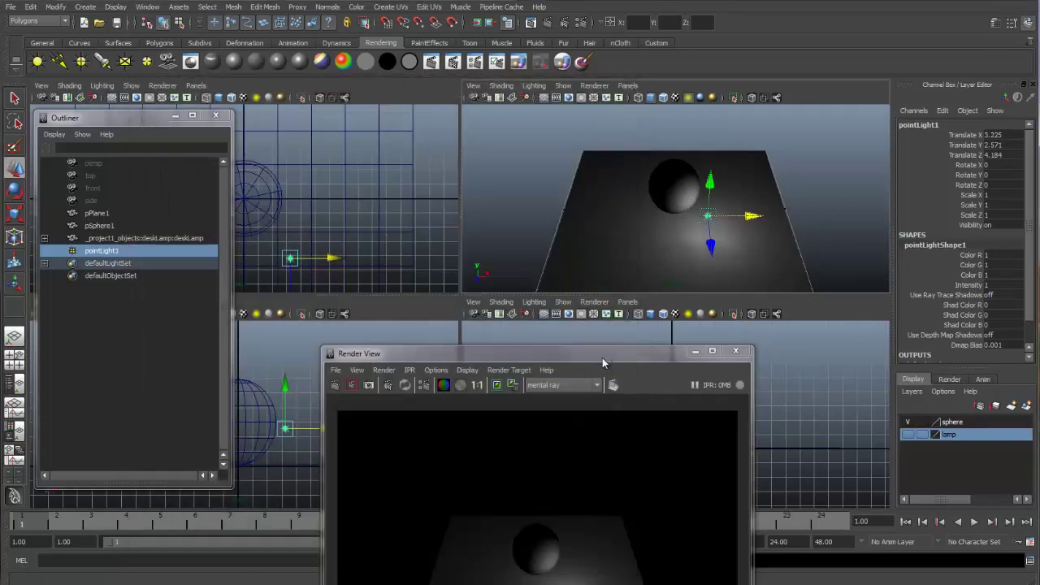
# Re-render the perspective view with mental ray to check the light linking, and close the render window.
pyautogui.moveTo(602, 358); pyautogui.dragTo(533, 101)
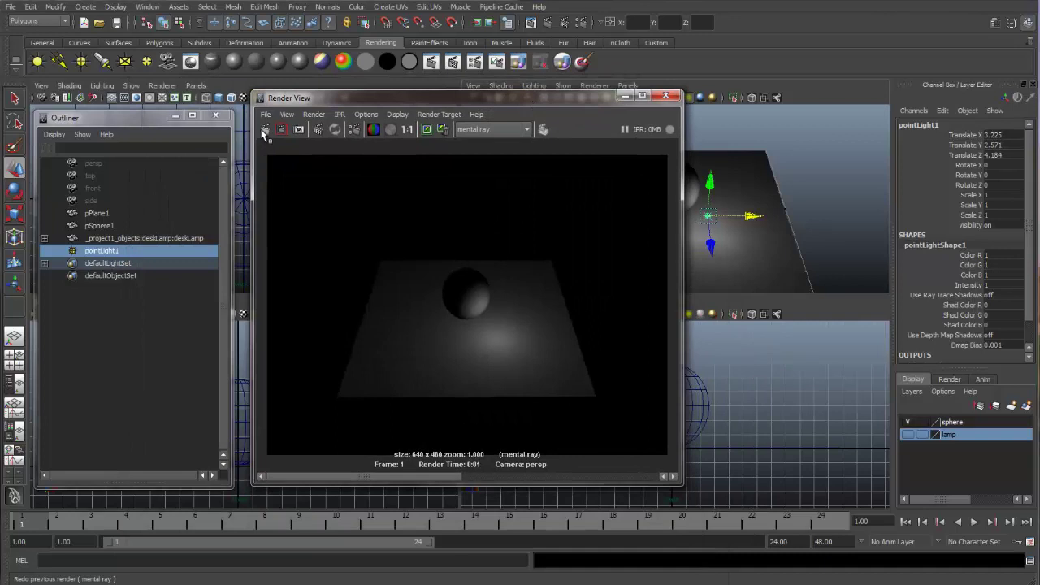
pyautogui.click(265, 133)
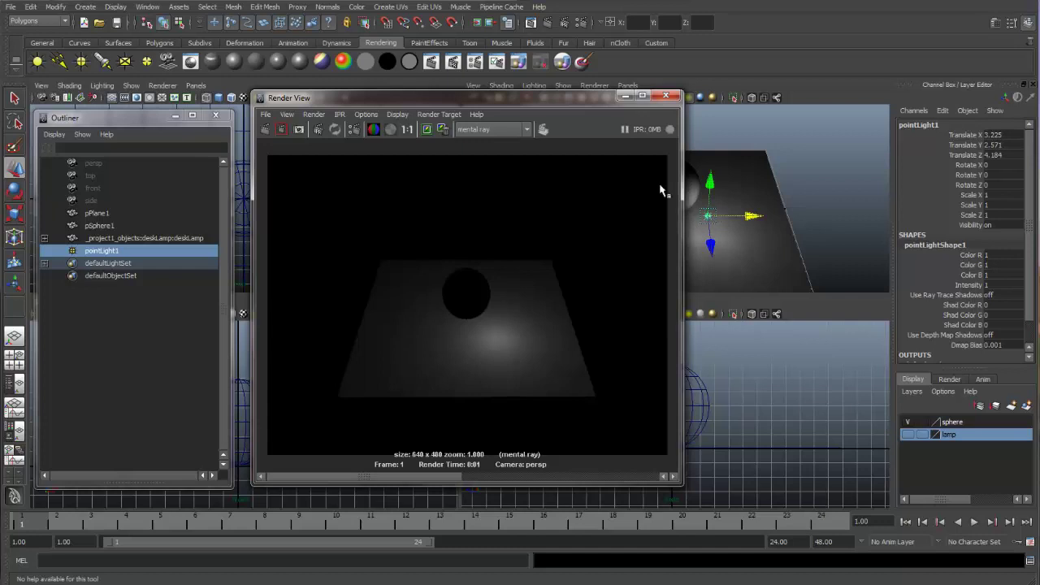
pyautogui.click(667, 98)
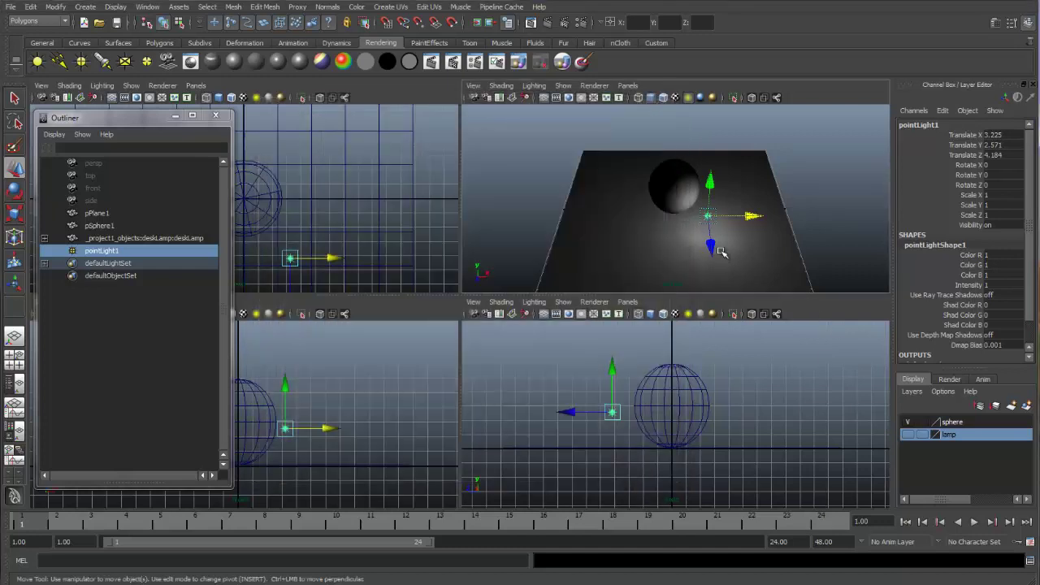
# Delete the point light and hide the sphere layer.
pyautogui.press('Delete')
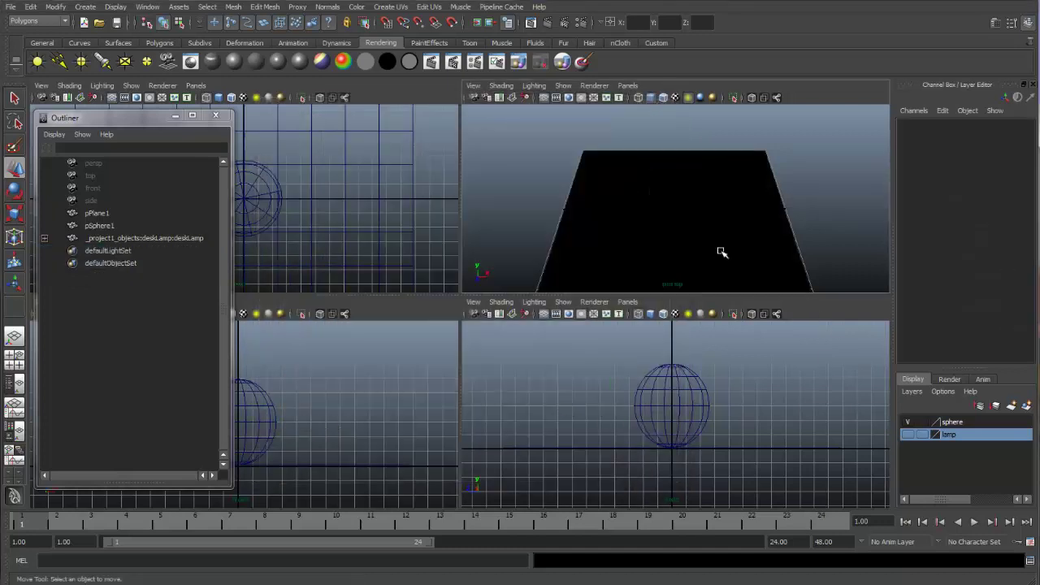
pyautogui.click(909, 422)
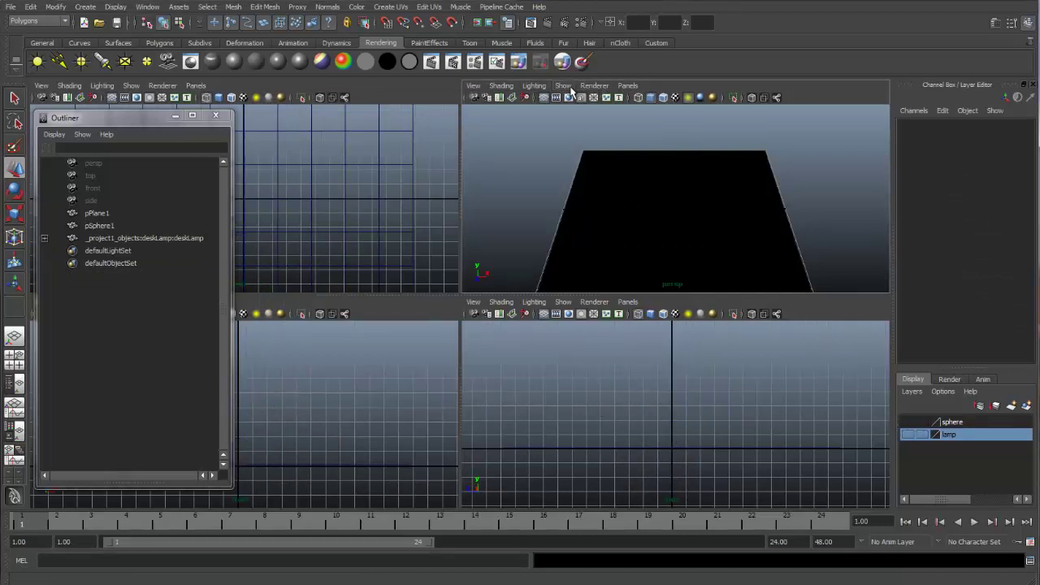
# Switch the perspective view back to default lighting and make the lamp layer visible.
pyautogui.click(594, 86)
pyautogui.click(561, 107)
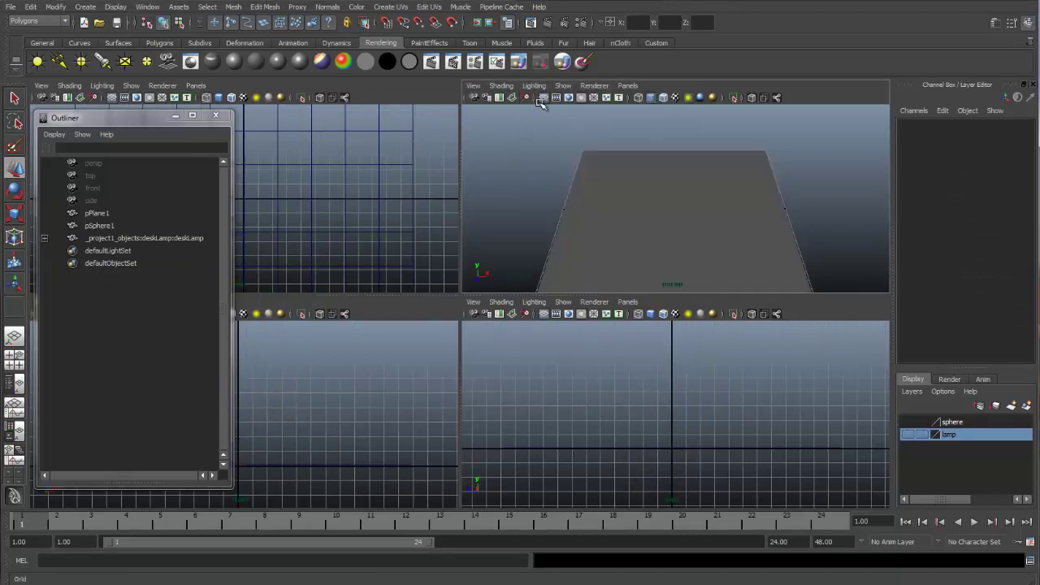
pyautogui.click(908, 435)
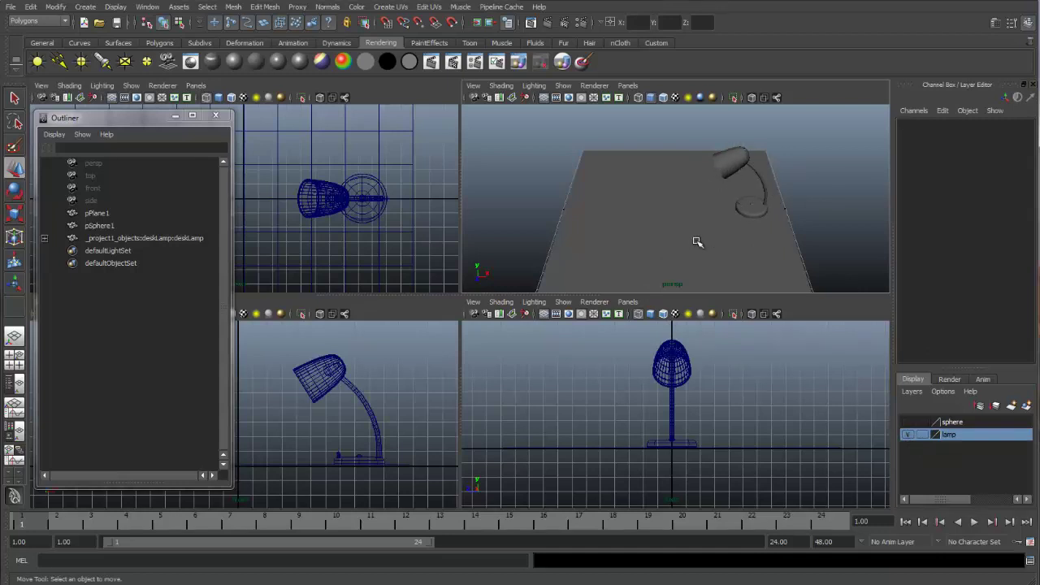
# Inspect the light bulb inside the desk lamp's shade from below in the perspective view.
pyautogui.keyDown('alt'); pyautogui.moveTo(696, 234); pyautogui.dragTo(742, 166); pyautogui.keyUp('alt')
pyautogui.press('super')
pyautogui.press('super')
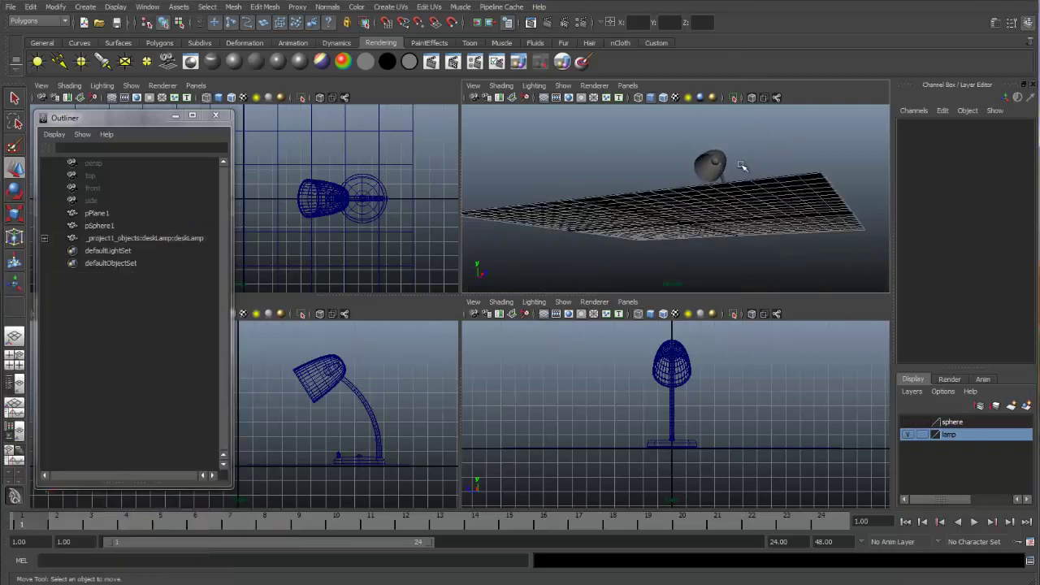
pyautogui.click(717, 168)
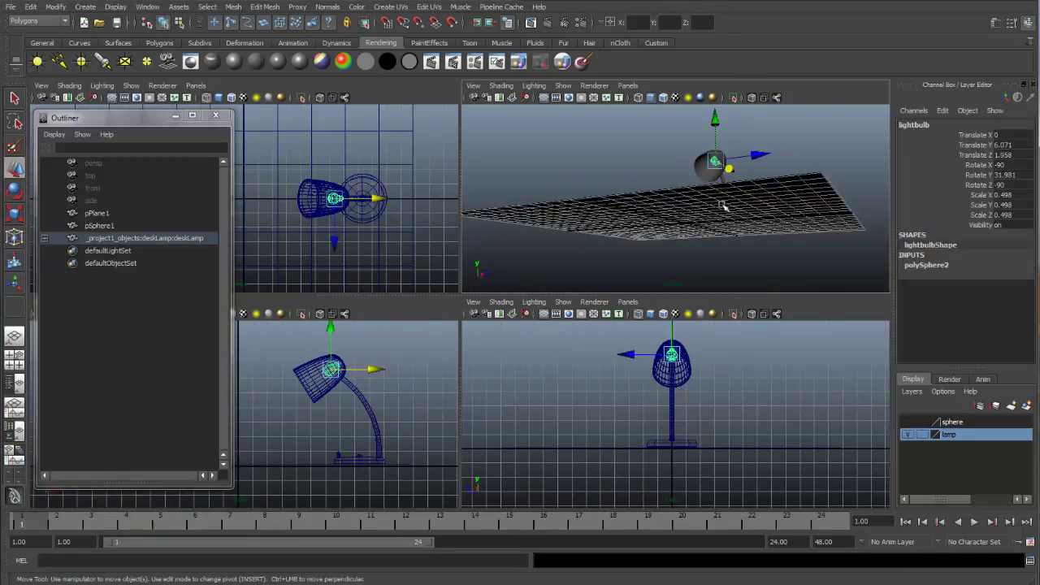
pyautogui.click(755, 134)
pyautogui.keyDown('alt'); pyautogui.moveTo(762, 180); pyautogui.dragTo(676, 202); pyautogui.keyUp('alt')
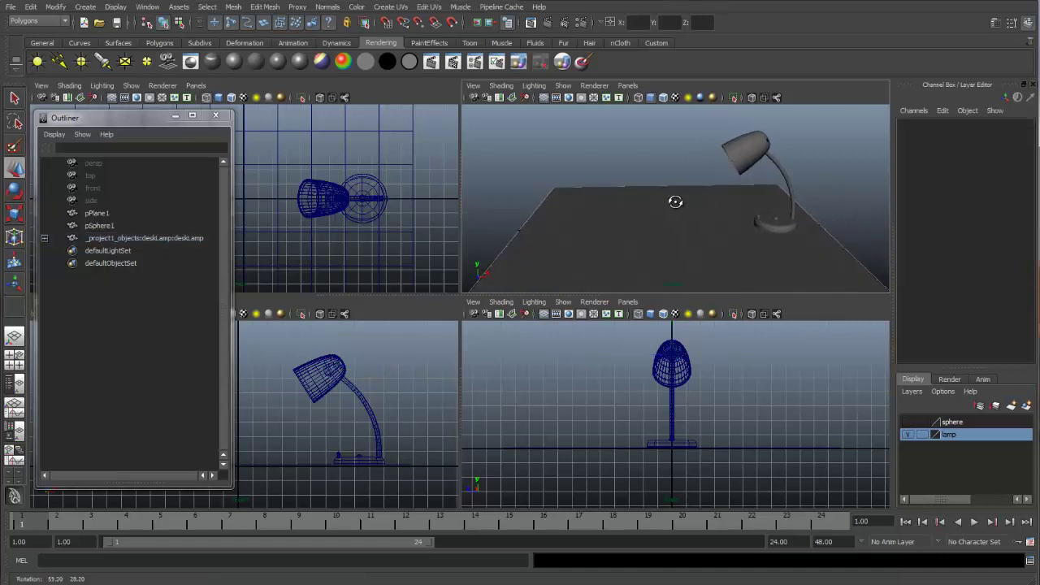
# Create a spot light and raise it to about Y 6.08, level with the lamp shade.
pyautogui.click(102, 61)
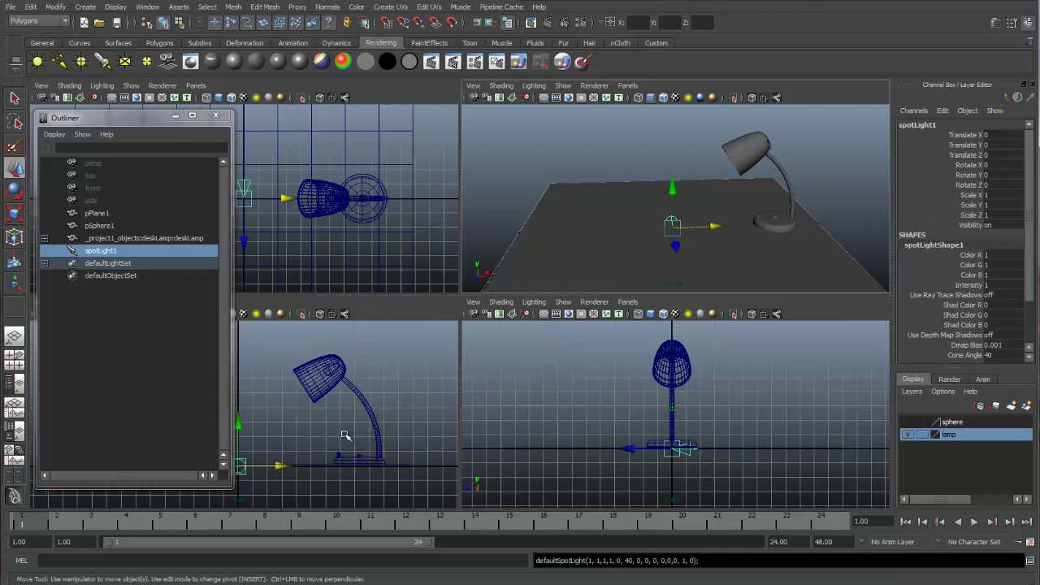
pyautogui.moveTo(152, 125); pyautogui.dragTo(61, 163)
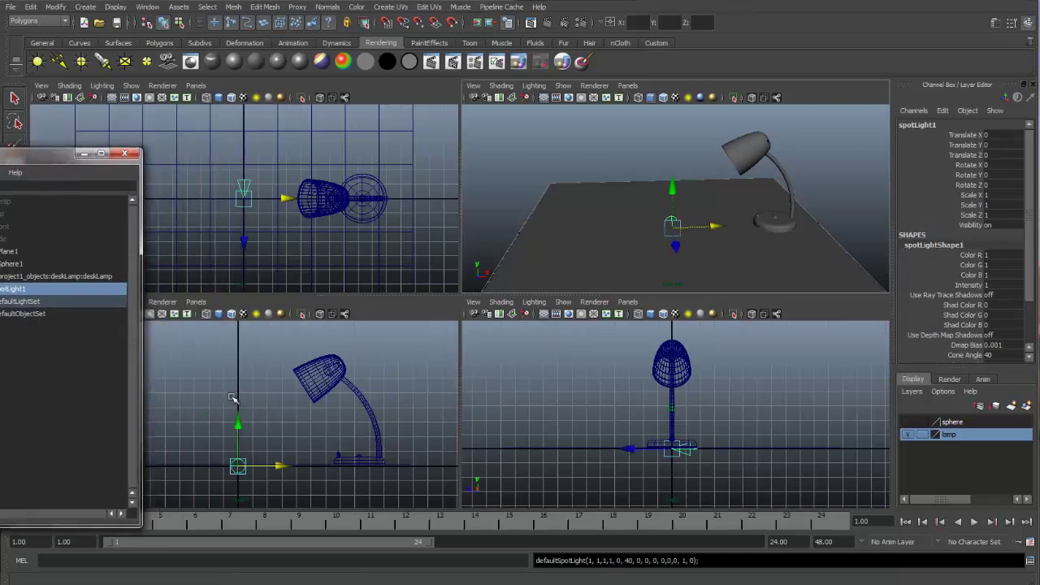
pyautogui.moveTo(239, 419); pyautogui.dragTo(320, 304)
# Rotate the spot light to aim downward along the lamp shade and move it inside the shade, at about X 6.63, Y 6.89.
pyautogui.press('e')
pyautogui.moveTo(256, 389)
pyautogui.mouseDown()
pyautogui.moveTo(239, 384)
pyautogui.moveTo(251, 375)
pyautogui.mouseUp()
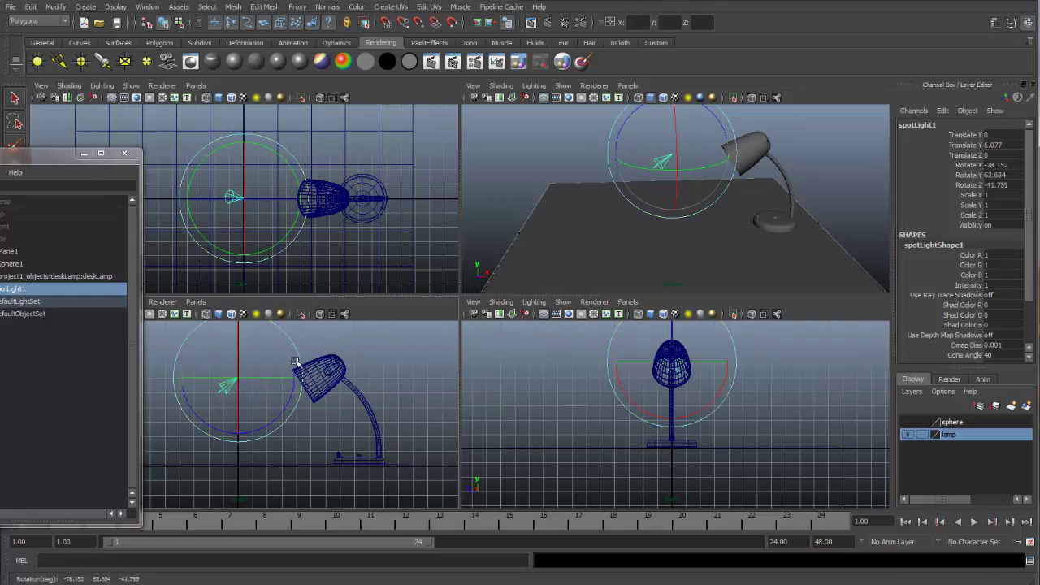
pyautogui.press('w')
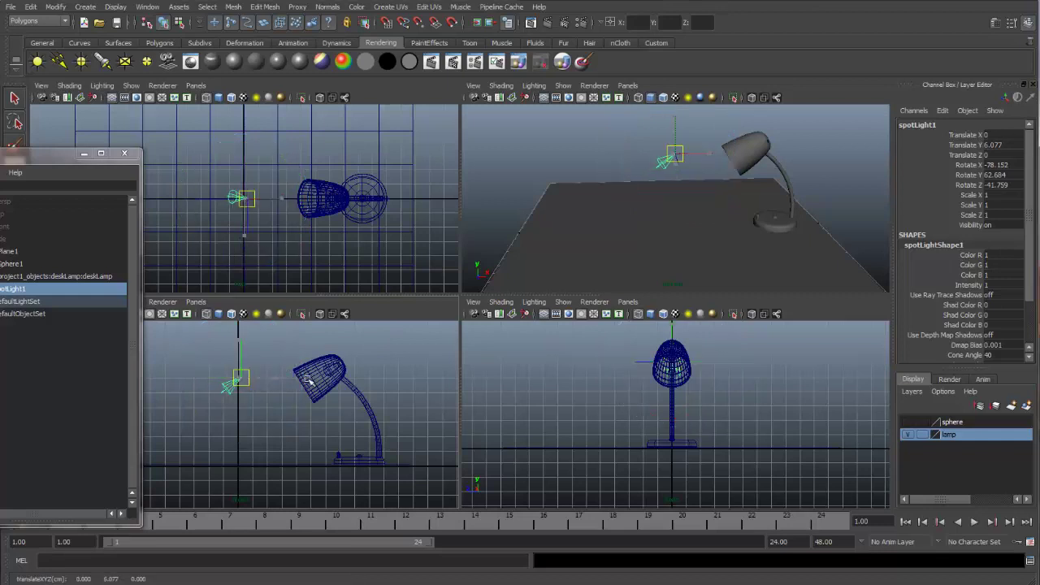
pyautogui.moveTo(239, 379); pyautogui.dragTo(338, 365)
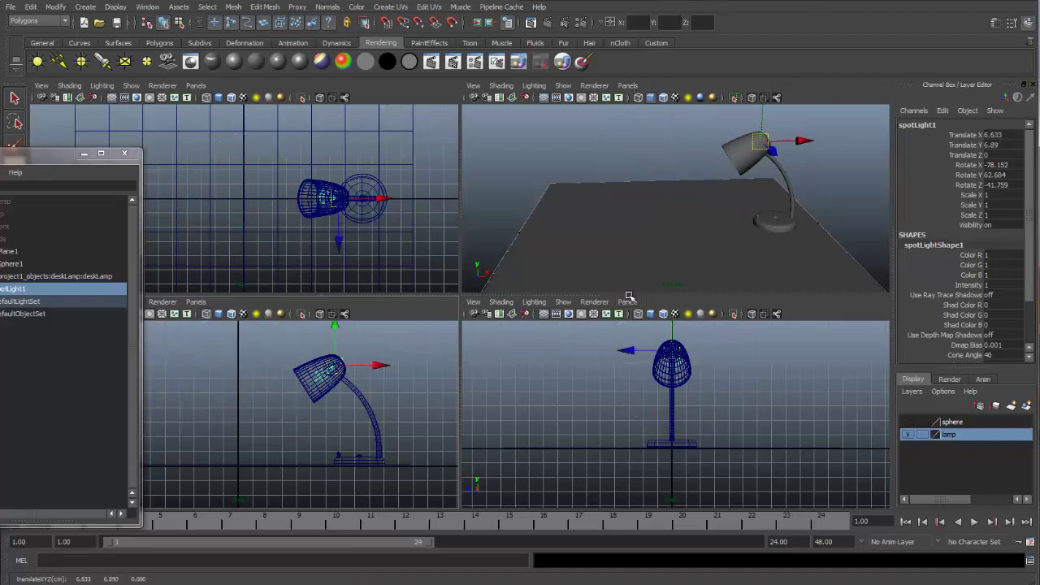
# Widen the spot light's cone angle to about 69.5 in its attributes.
pyautogui.click(995, 22)
pyautogui.moveTo(811, 281); pyautogui.dragTo(835, 284)
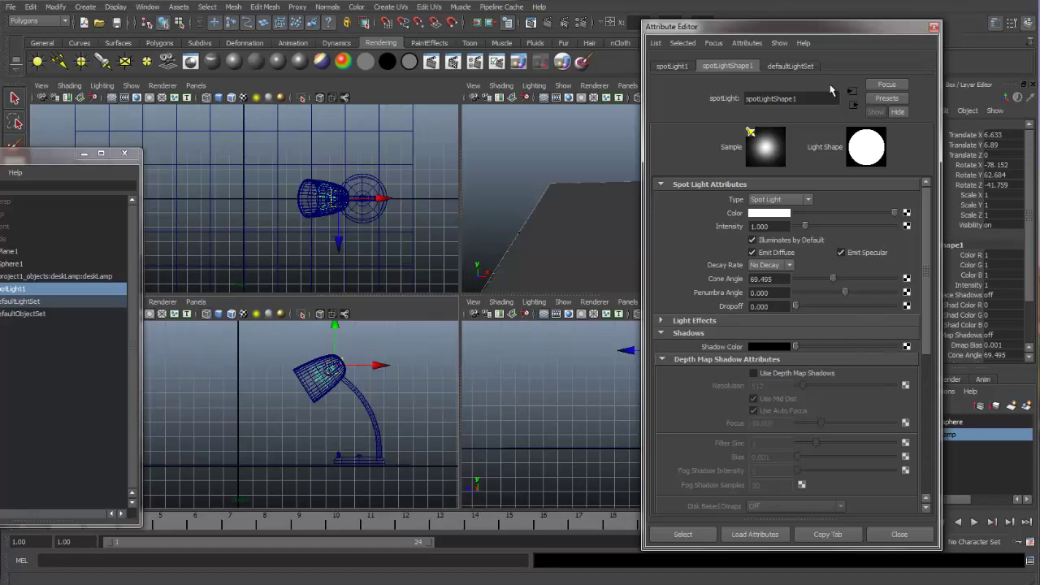
pyautogui.moveTo(843, 28); pyautogui.dragTo(388, 184)
# Light the perspective view with all scene lights and switch its renderer to Viewport 2.0.
pyautogui.click(534, 85)
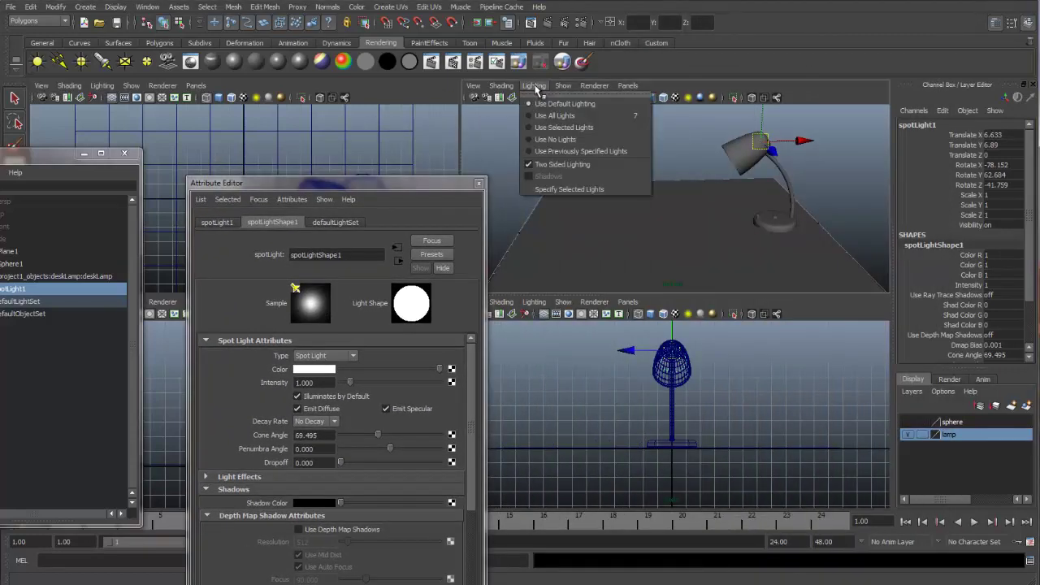
pyautogui.click(552, 118)
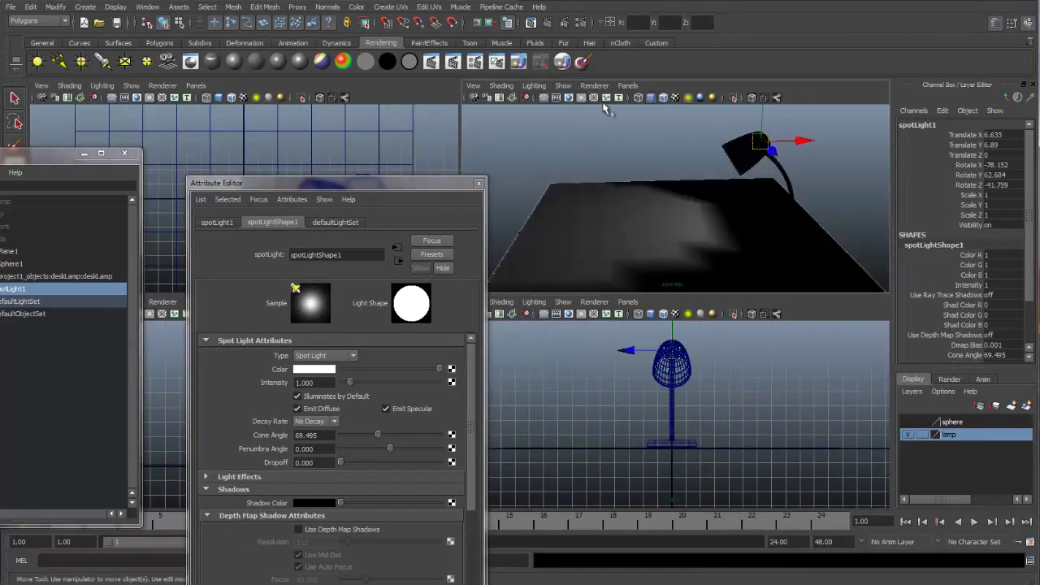
pyautogui.click(597, 86)
pyautogui.click(610, 127)
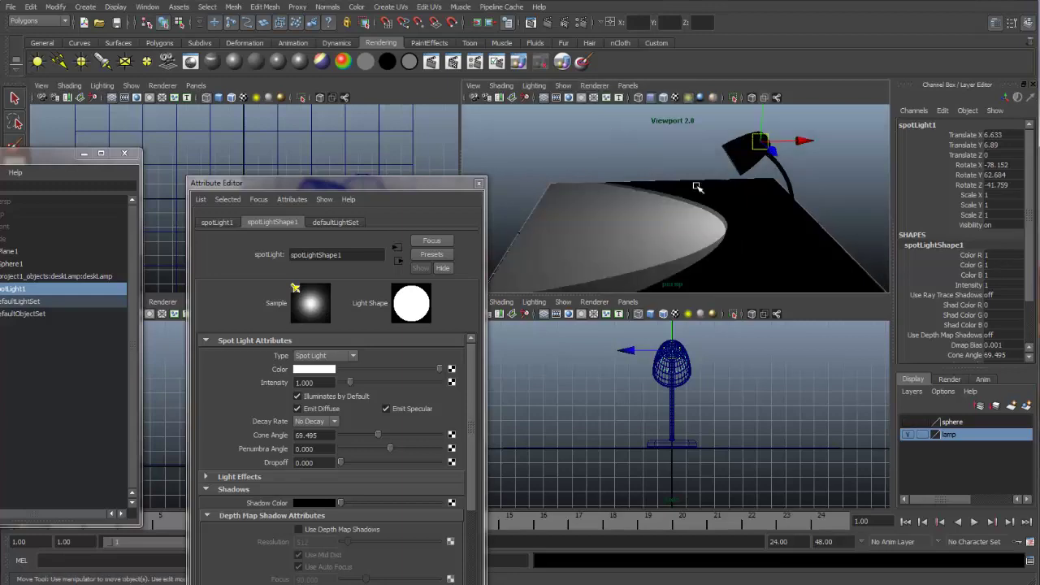
# Soften the edge of the spot light by raising its penumbra angle to about 6.7.
pyautogui.moveTo(427, 187); pyautogui.dragTo(456, 43)
pyautogui.moveTo(421, 310); pyautogui.dragTo(453, 310)
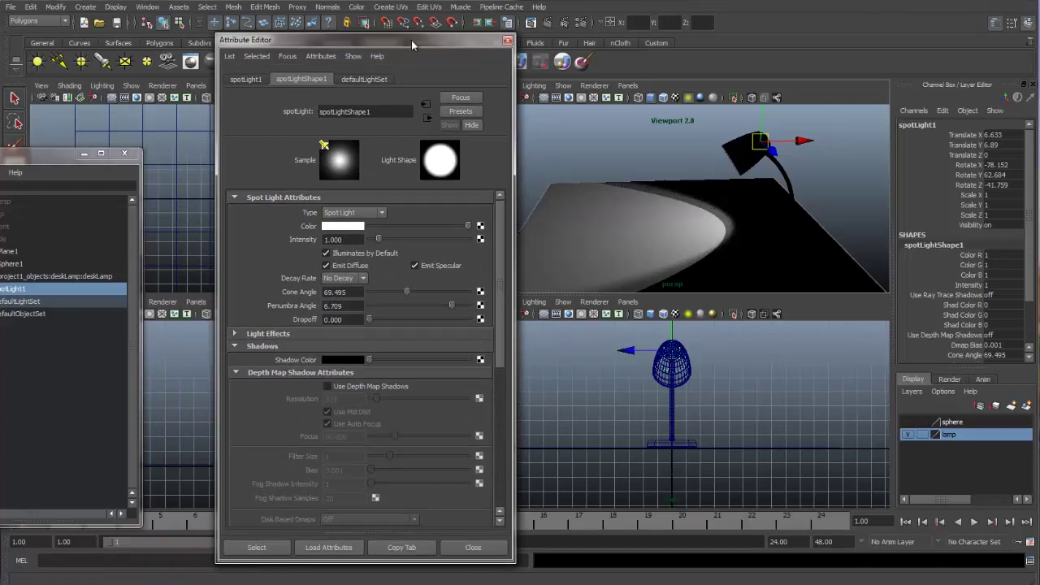
pyautogui.moveTo(411, 40); pyautogui.dragTo(695, 56)
pyautogui.moveTo(60, 155); pyautogui.dragTo(304, 109)
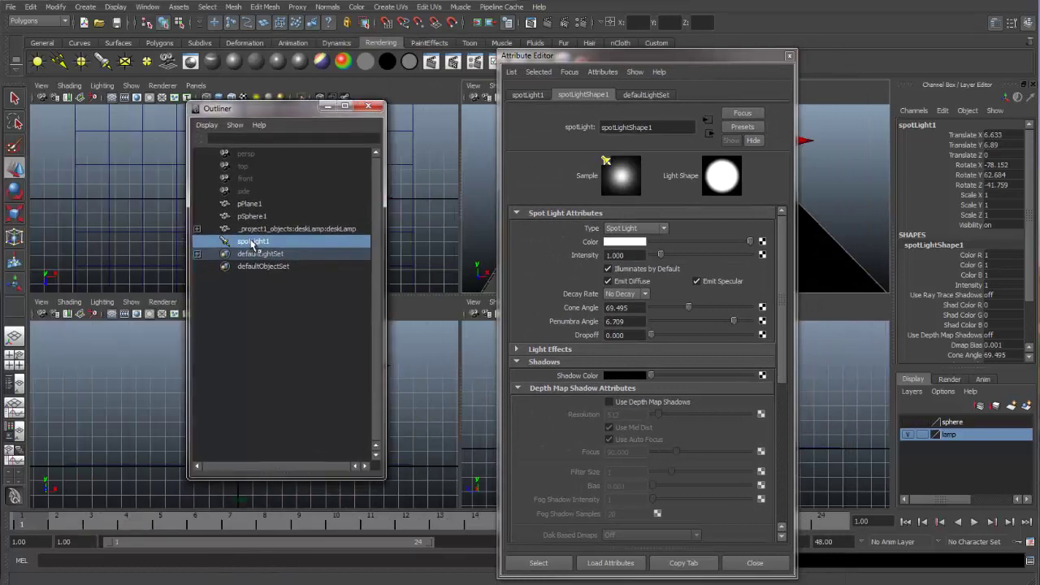
pyautogui.moveTo(282, 111); pyautogui.dragTo(124, 150)
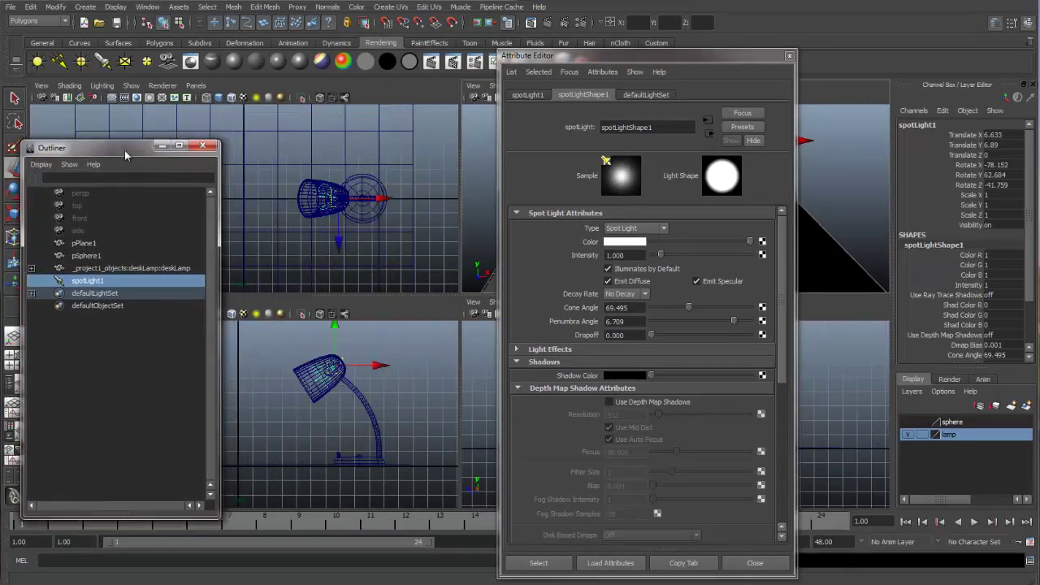
pyautogui.moveTo(608, 57); pyautogui.dragTo(221, 76)
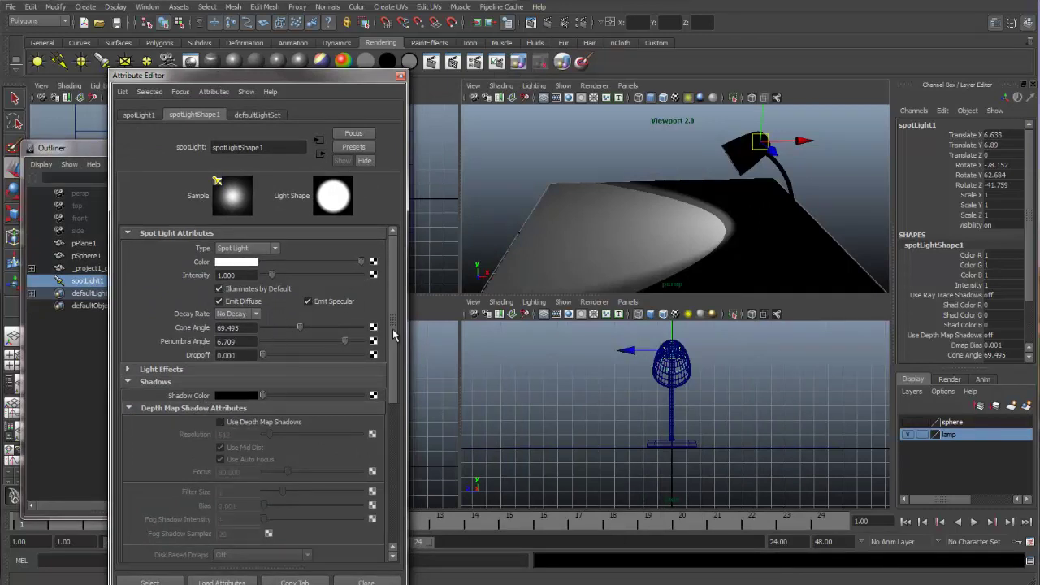
# Turn the spot light's depth map shadows on and off again, and render the perspective view in mental ray without them.
pyautogui.moveTo(393, 323); pyautogui.dragTo(401, 372)
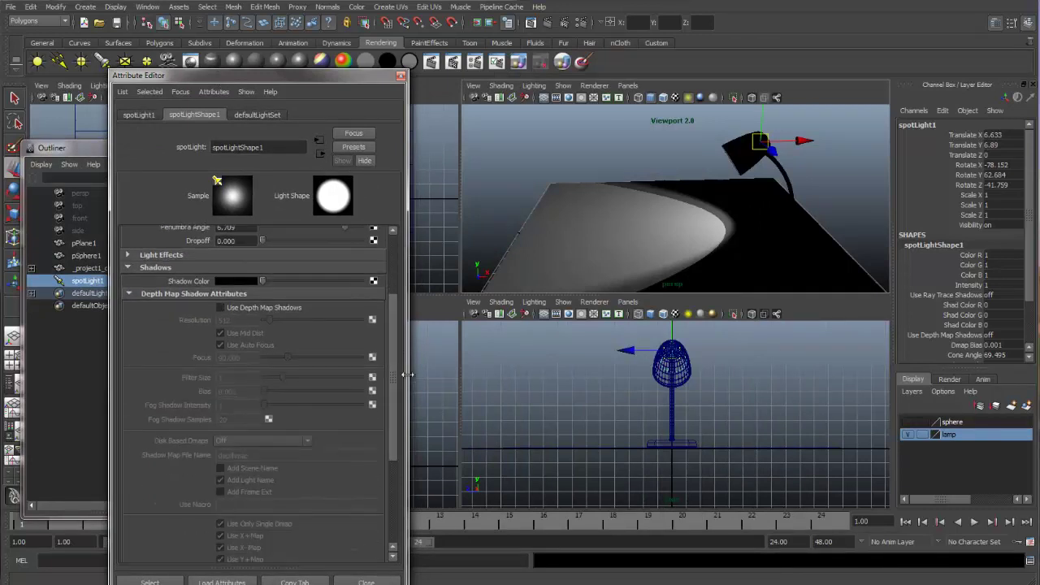
pyautogui.click(221, 309)
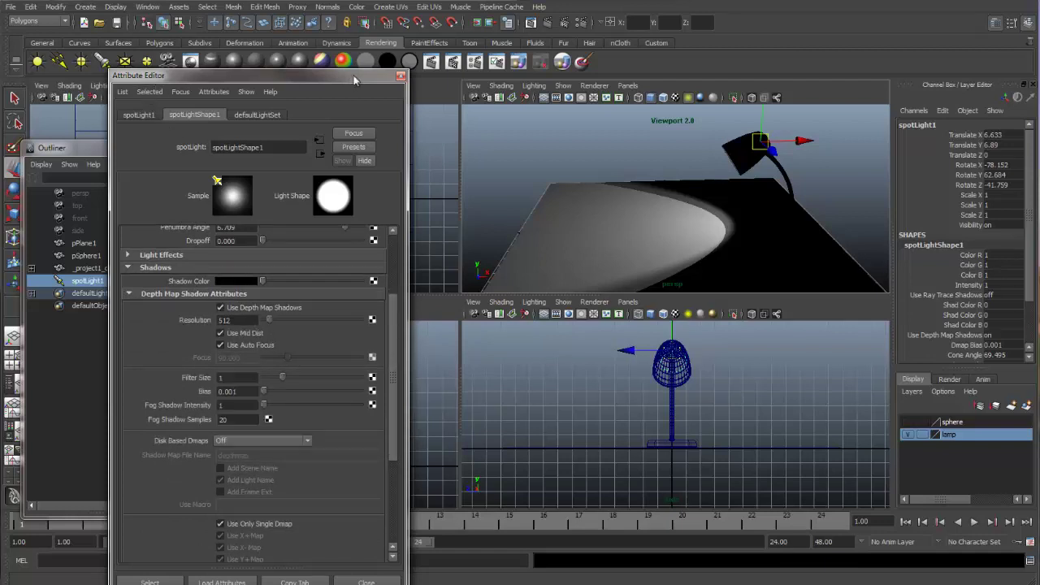
pyautogui.moveTo(354, 79); pyautogui.dragTo(666, 77)
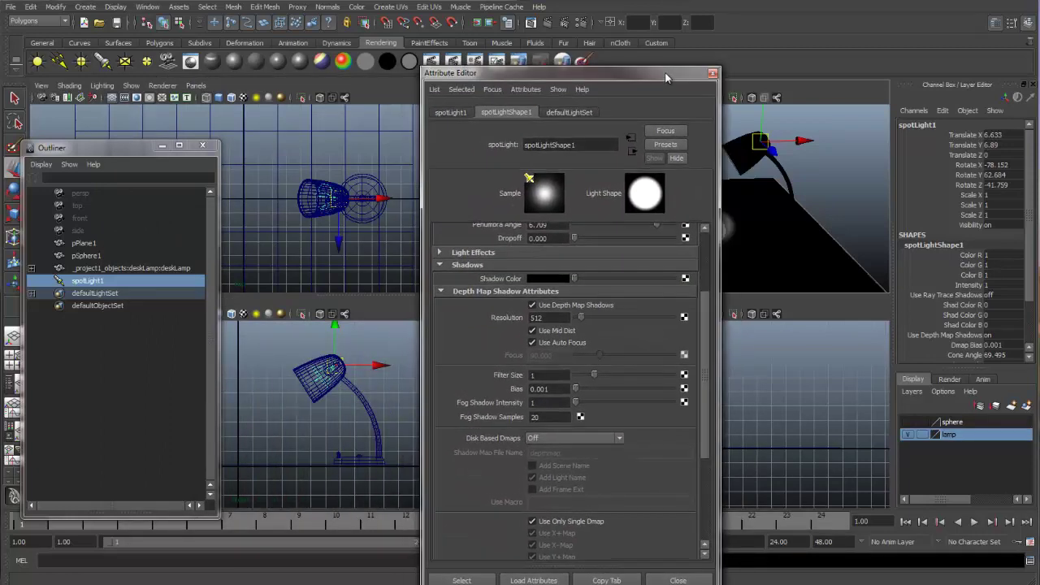
pyautogui.click(532, 305)
pyautogui.moveTo(611, 71); pyautogui.dragTo(830, 321)
pyautogui.click(530, 22)
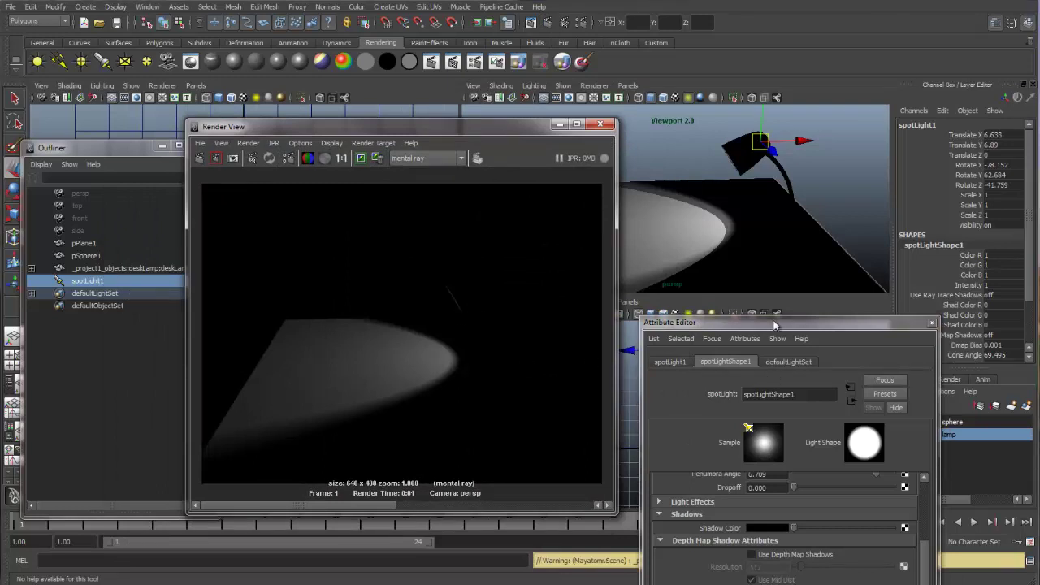
# Enable depth map shadows on the spot light and render the perspective view again.
pyautogui.moveTo(777, 323); pyautogui.dragTo(802, 30)
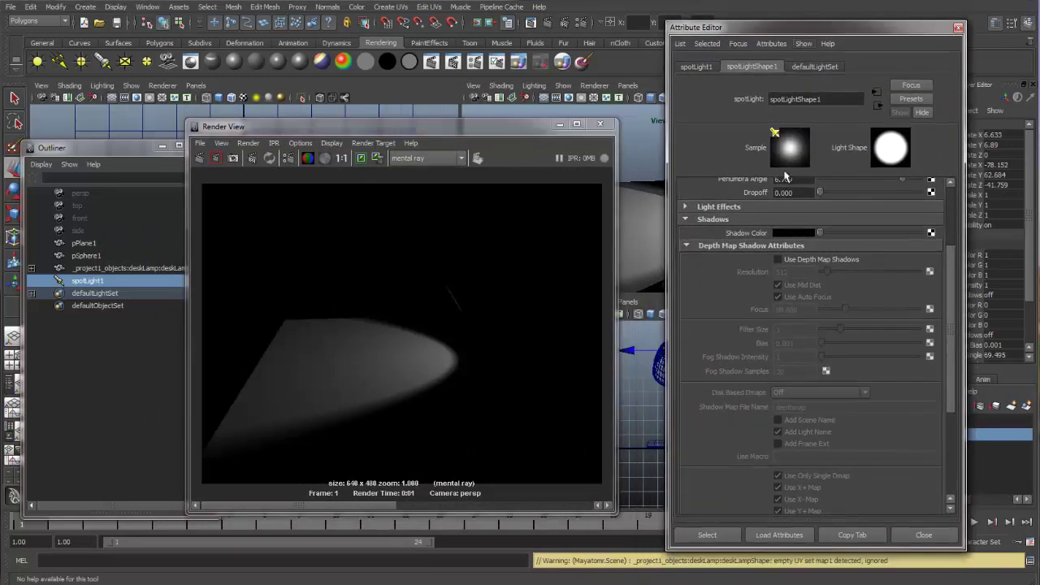
pyautogui.click(778, 260)
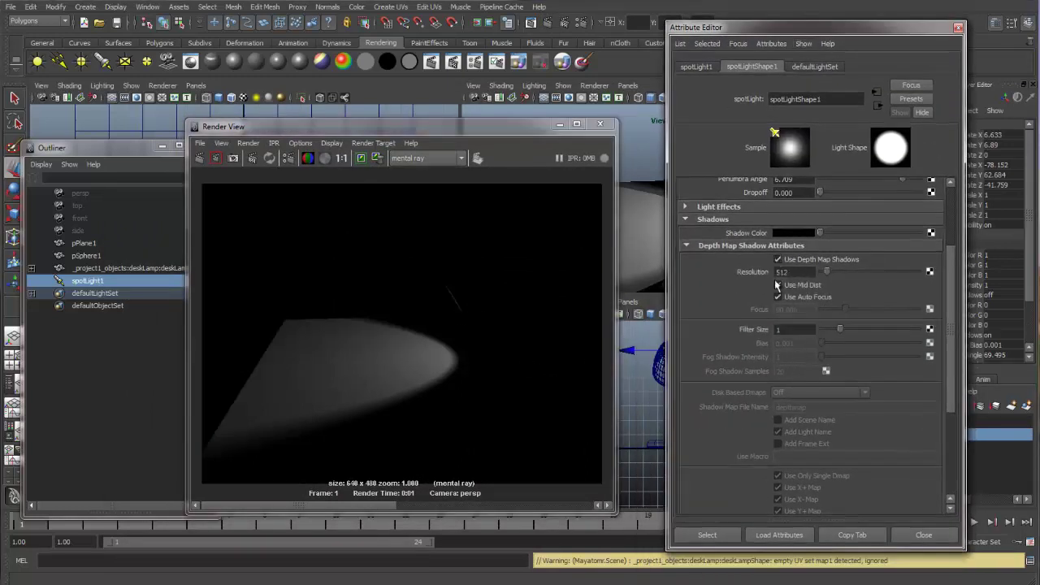
pyautogui.click(362, 160)
pyautogui.click(200, 158)
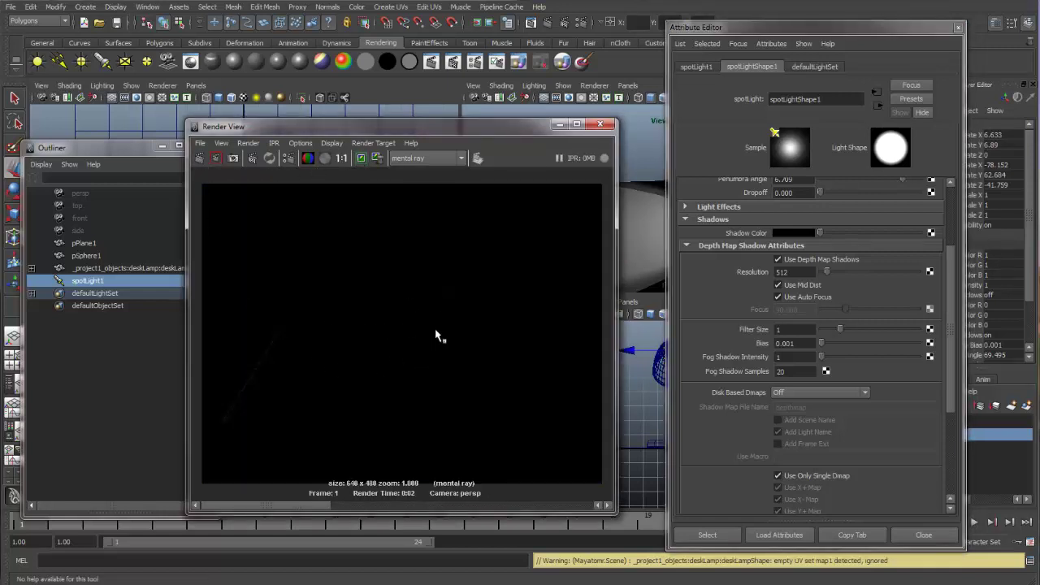
# Examine in the front view where the spot light sits relative to the bulb inside the lamp shade.
pyautogui.moveTo(502, 128); pyautogui.dragTo(467, 523)
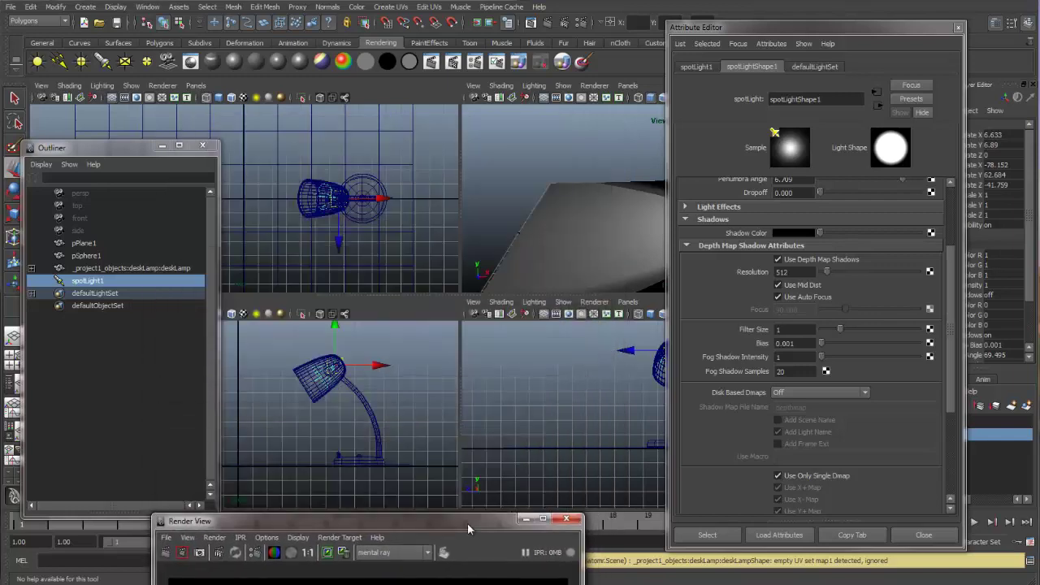
pyautogui.moveTo(723, 30); pyautogui.dragTo(791, 460)
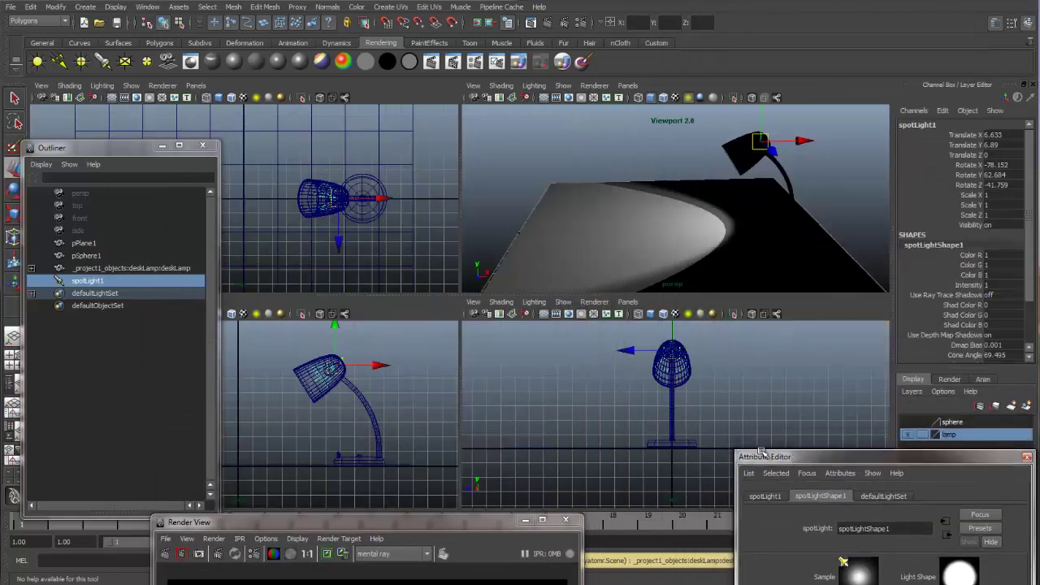
pyautogui.press('space')
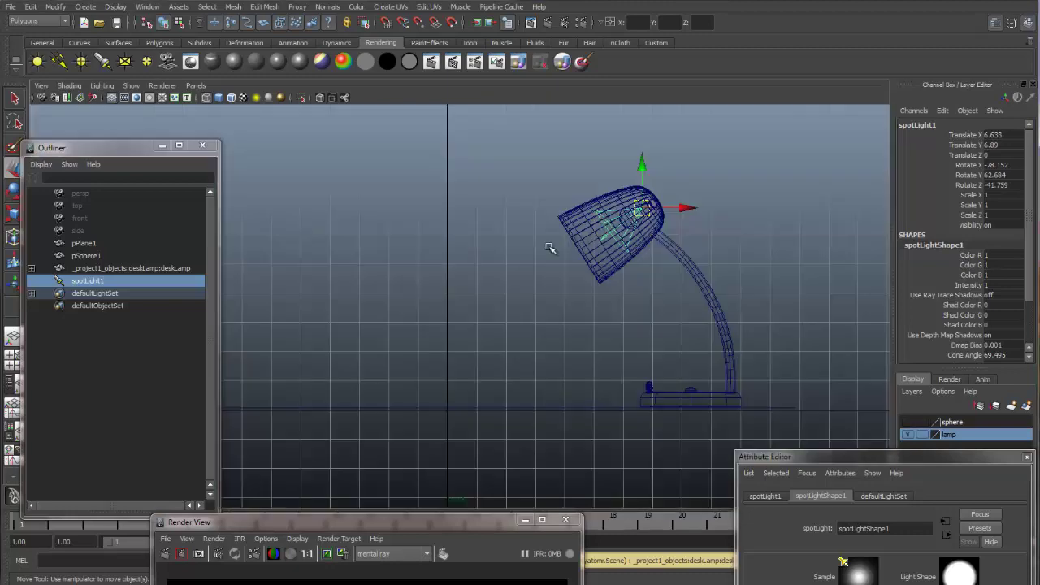
pyautogui.scroll(5, 735, 197)
pyautogui.keyDown('alt'); pyautogui.moveTo(735, 198); pyautogui.dragTo(569, 226); pyautogui.keyUp('alt')
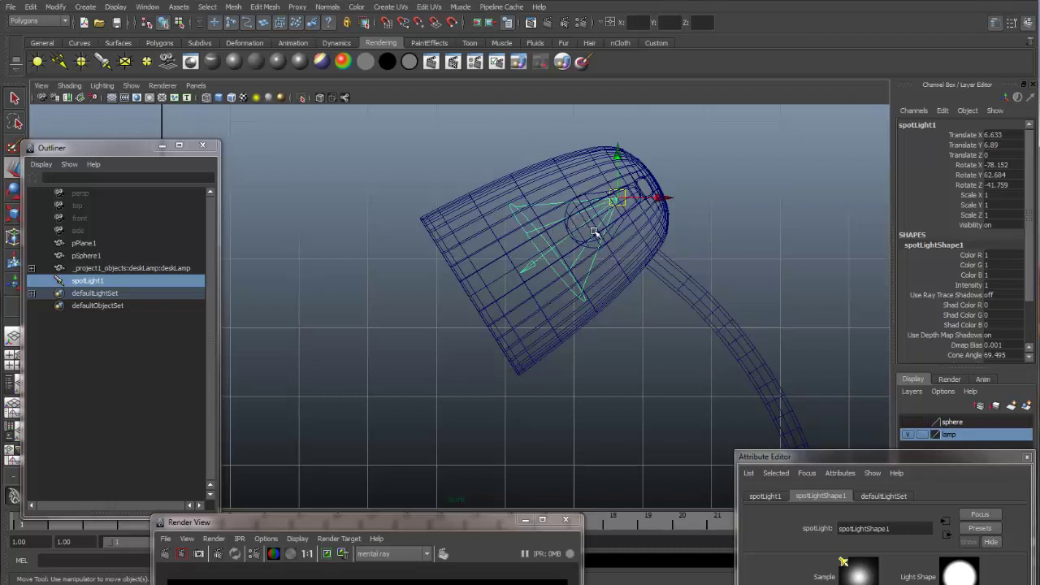
pyautogui.moveTo(809, 457); pyautogui.dragTo(780, 379)
pyautogui.moveTo(498, 522); pyautogui.dragTo(533, 460)
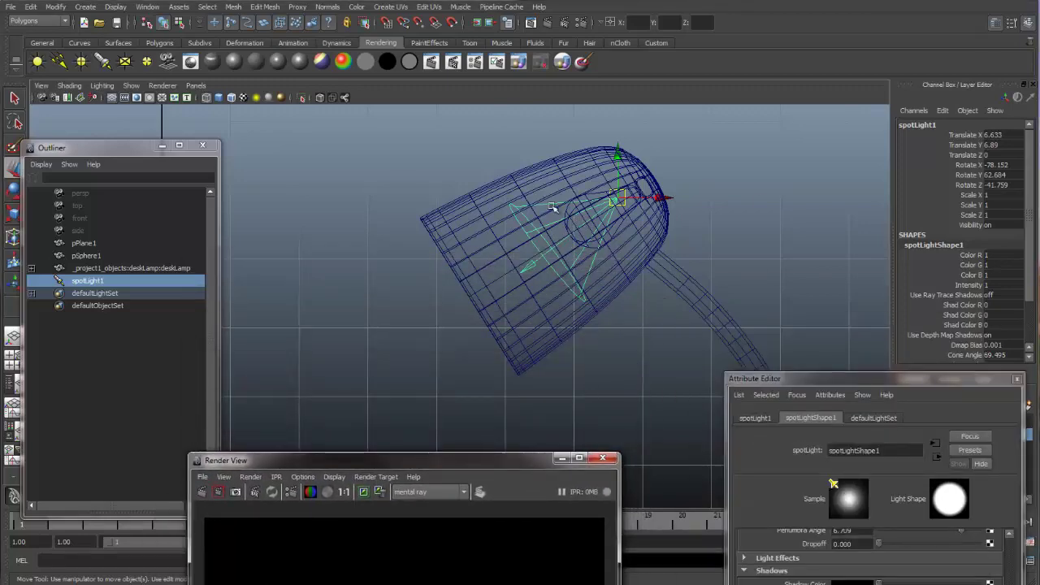
pyautogui.press('space')
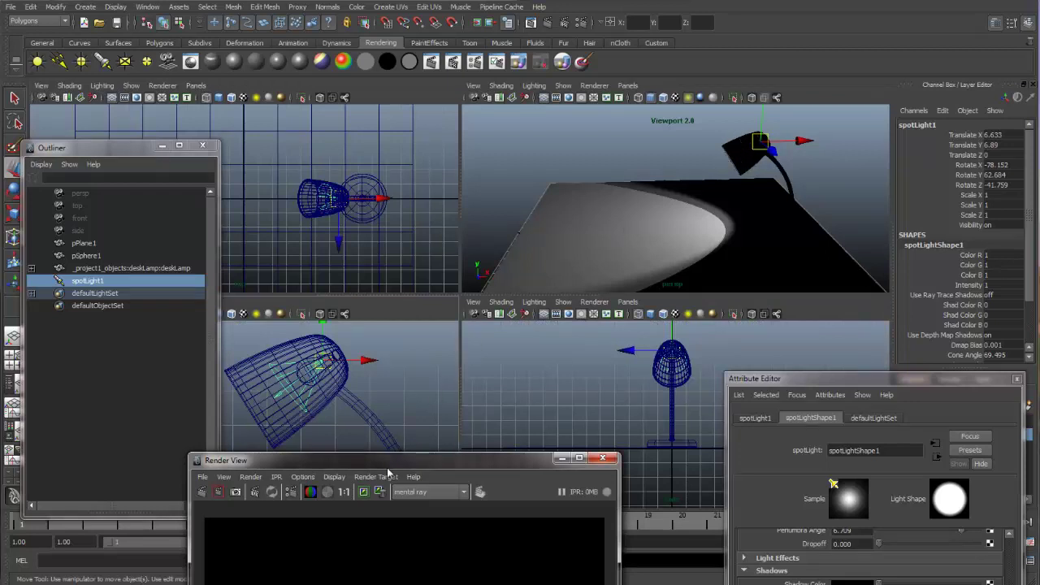
# Open light-centric light linking and exclude the desk lamp's lightbulb from the objects lit by spotLight1.
pyautogui.click(157, 10)
pyautogui.moveTo(187, 49)
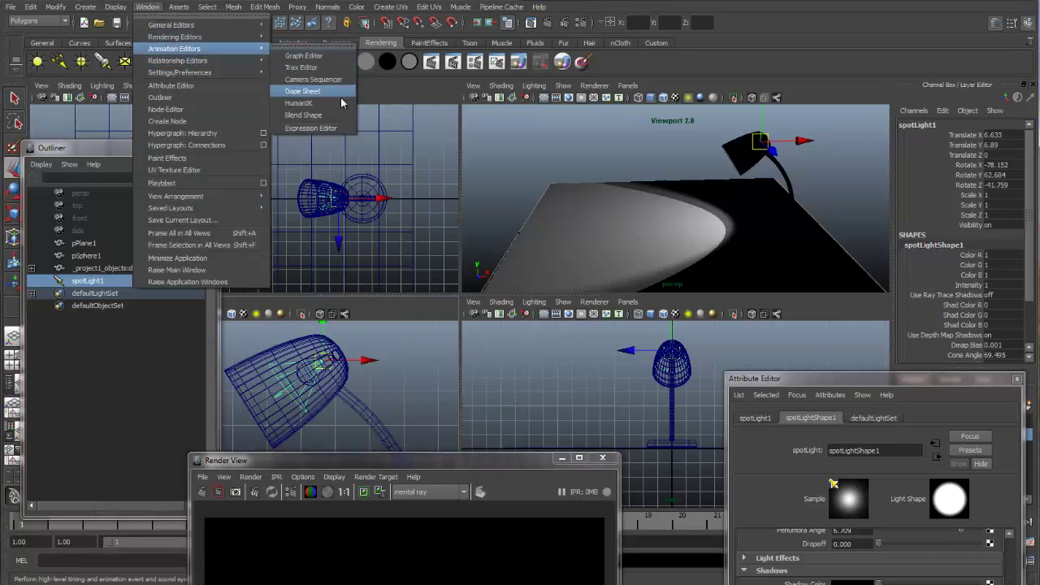
pyautogui.moveTo(244, 61)
pyautogui.moveTo(332, 189)
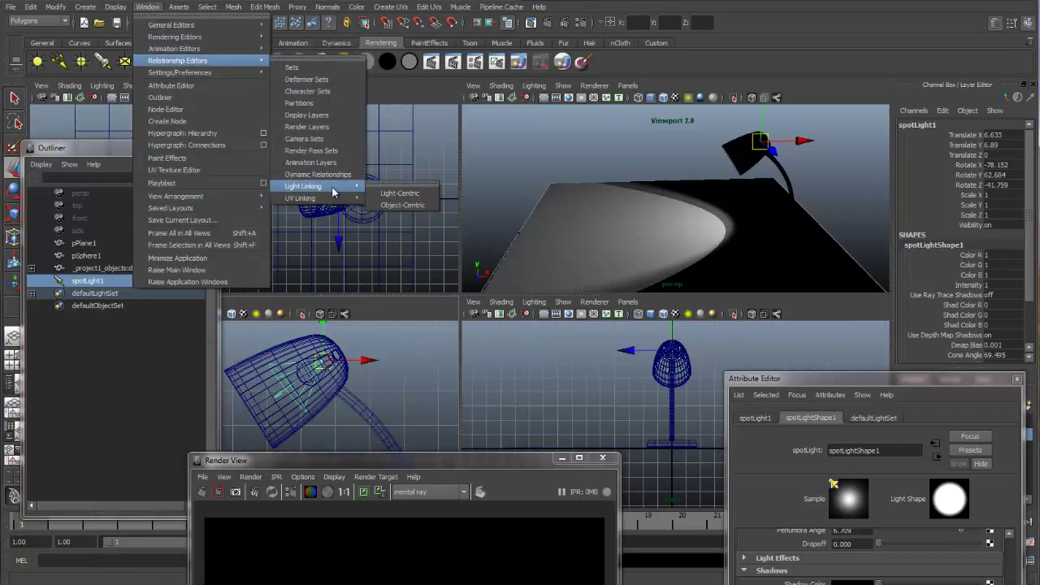
pyautogui.click(398, 195)
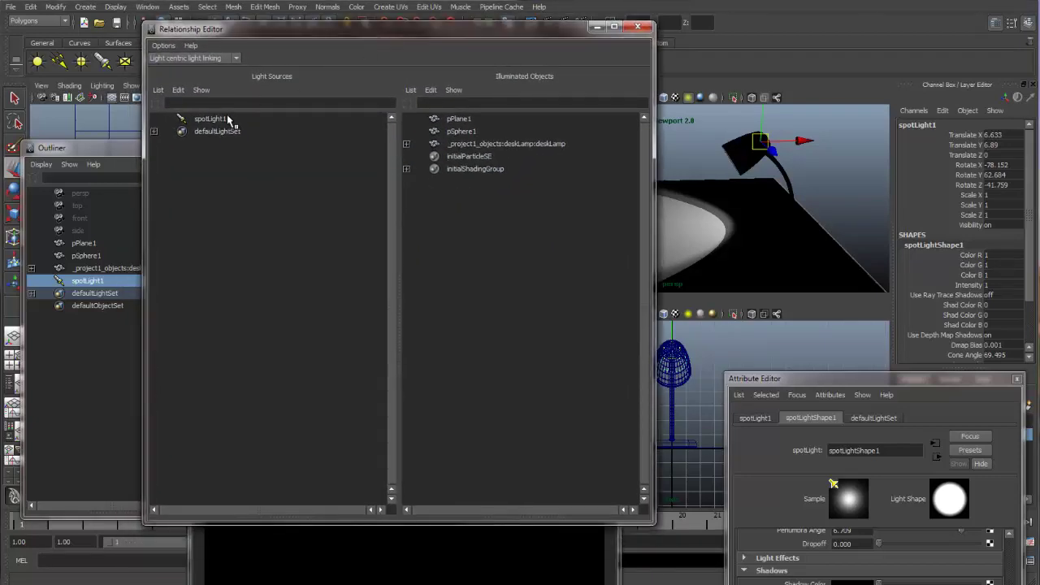
pyautogui.moveTo(307, 32); pyautogui.dragTo(618, 30)
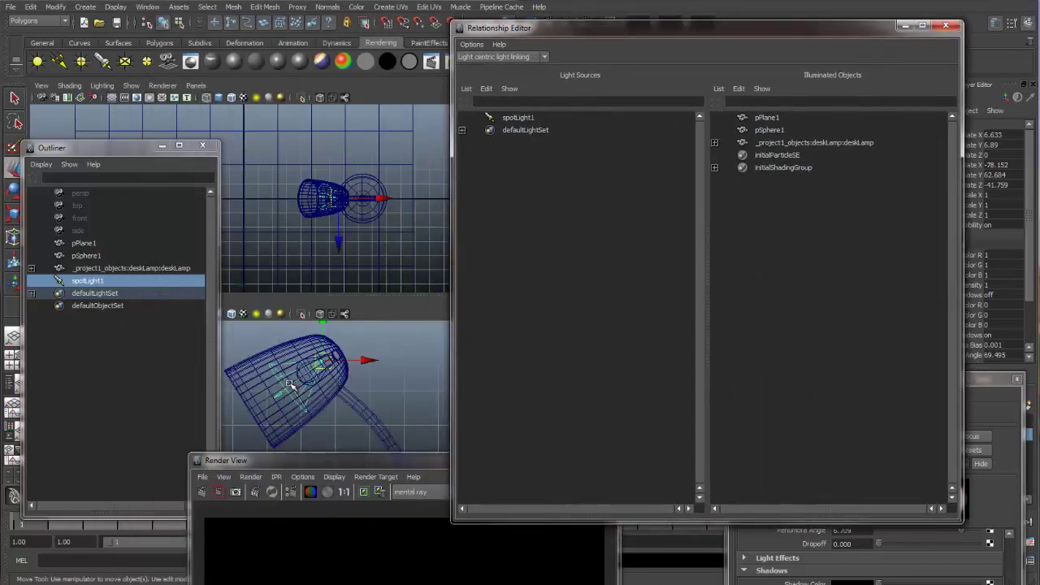
pyautogui.click(514, 118)
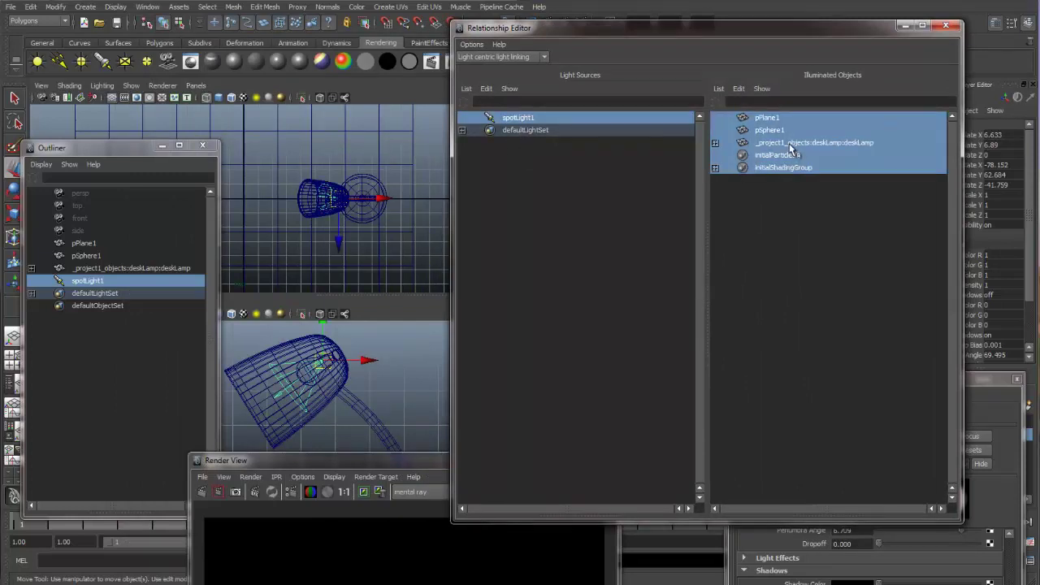
pyautogui.click(715, 143)
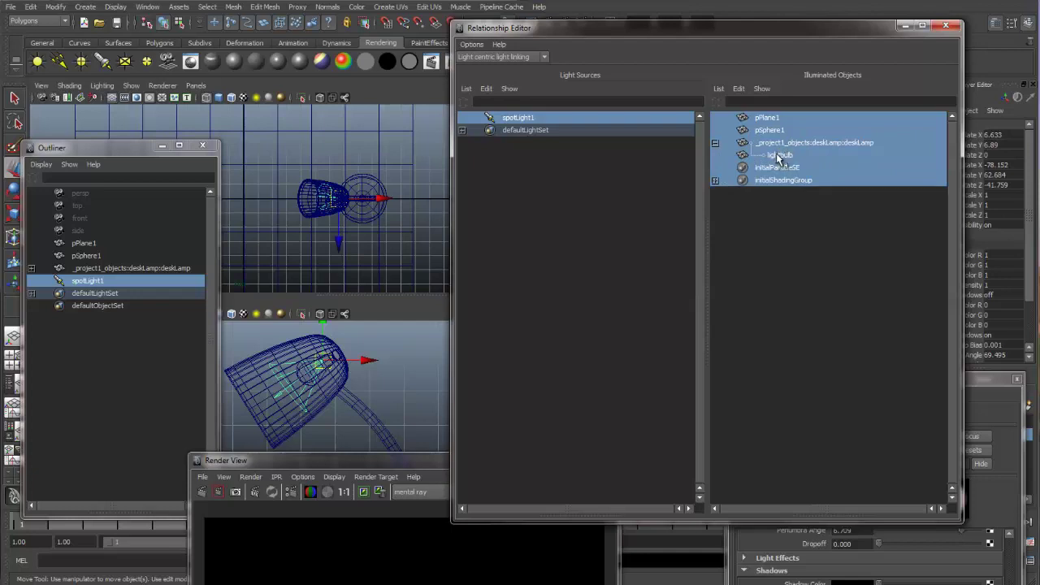
pyautogui.click(778, 156)
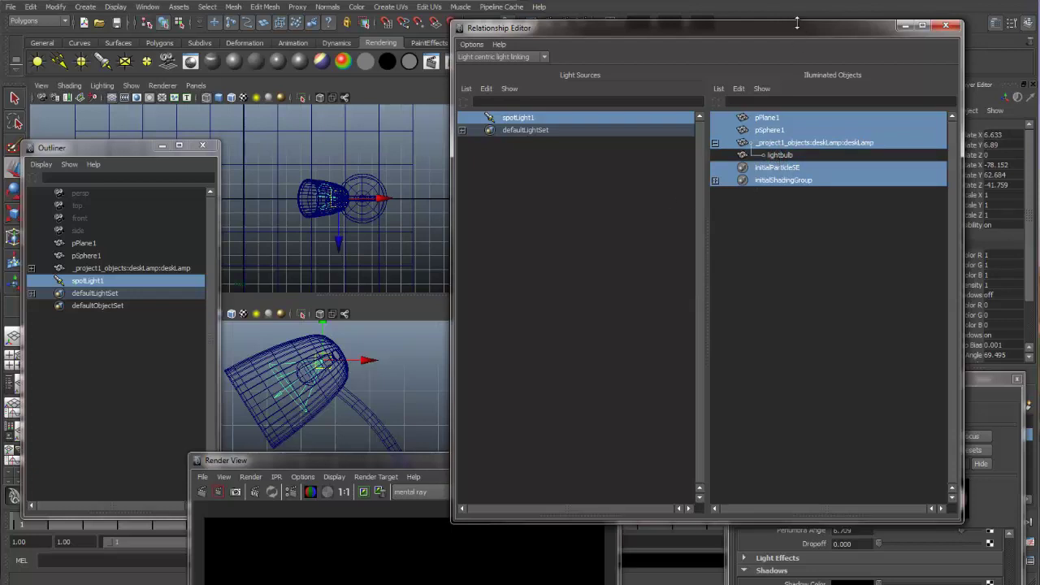
# Render the perspective view again to check the spot light with the lightbulb unlinked.
pyautogui.click(414, 458)
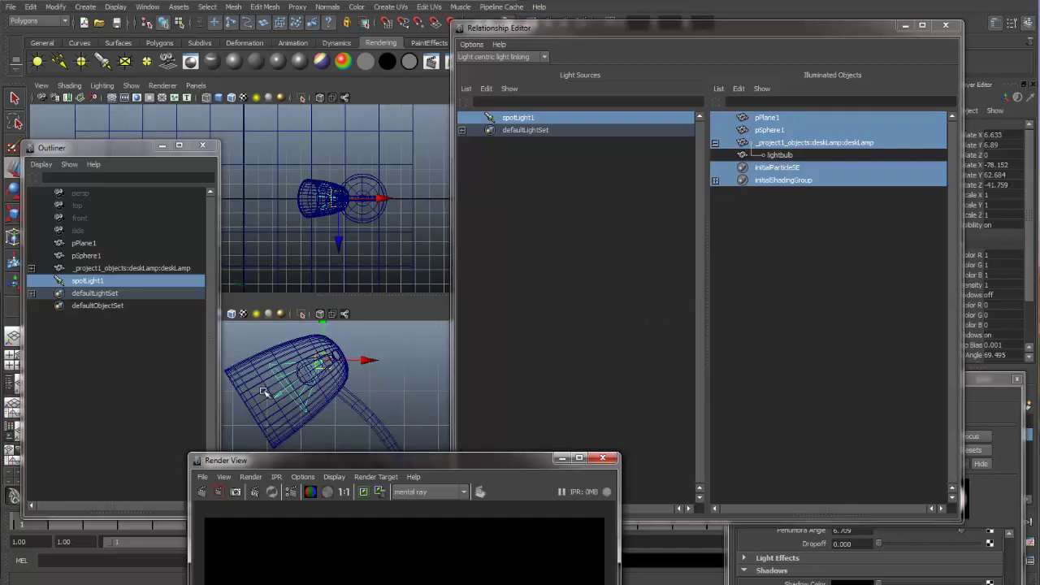
pyautogui.moveTo(362, 465); pyautogui.dragTo(584, 115)
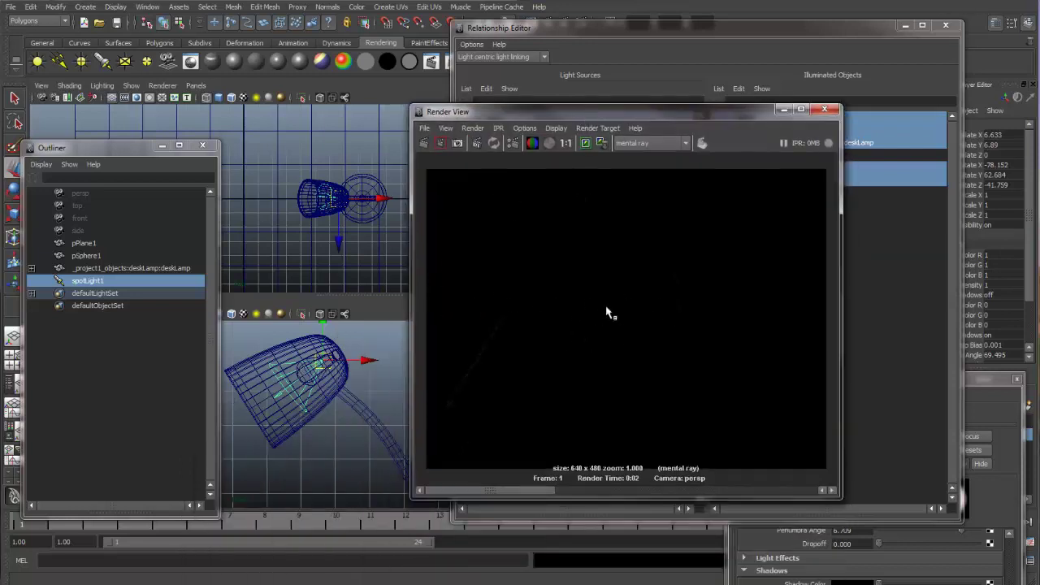
pyautogui.click(423, 143)
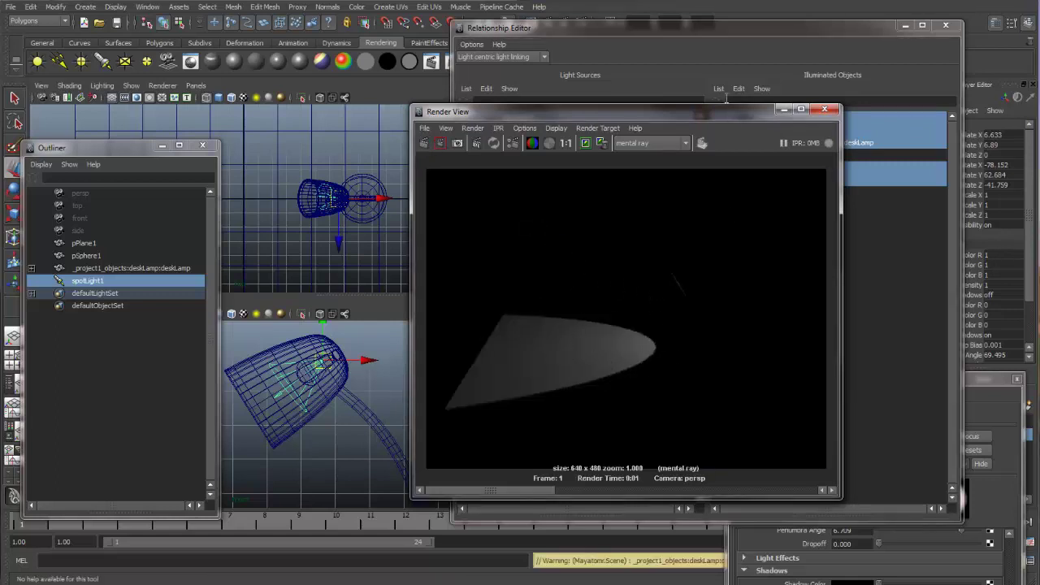
# Make the sphere layer visible in the scene and bring the Render View back over the viewports.
pyautogui.moveTo(732, 114); pyautogui.dragTo(378, 192)
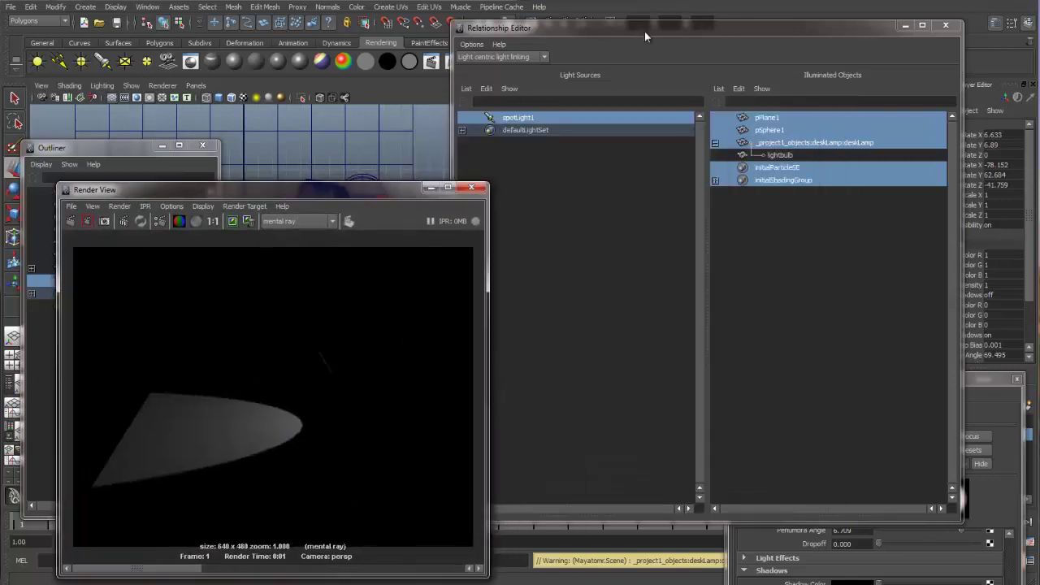
pyautogui.moveTo(644, 31); pyautogui.dragTo(741, 497)
pyautogui.moveTo(914, 386); pyautogui.dragTo(787, 491)
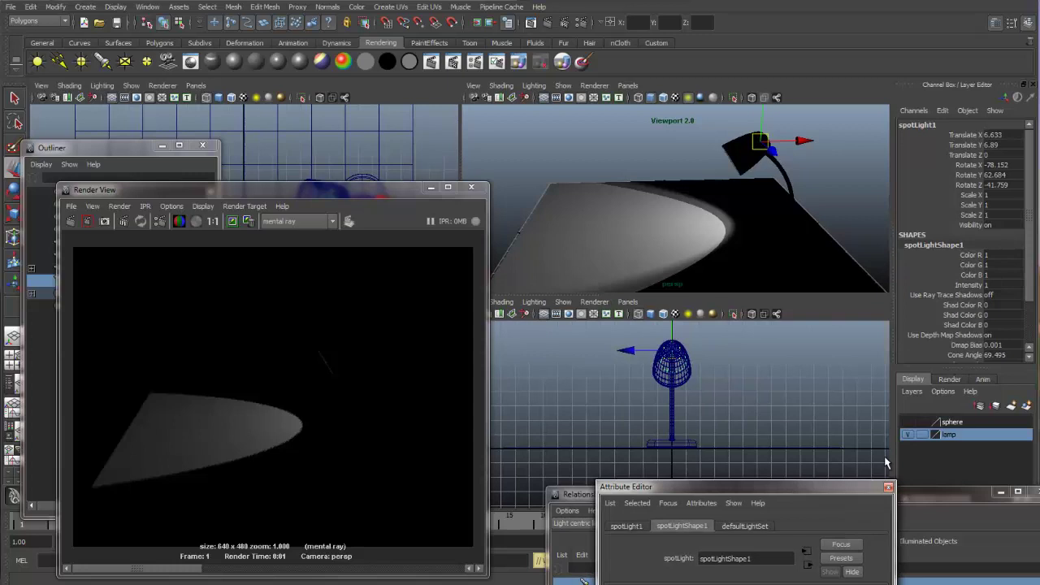
pyautogui.click(908, 422)
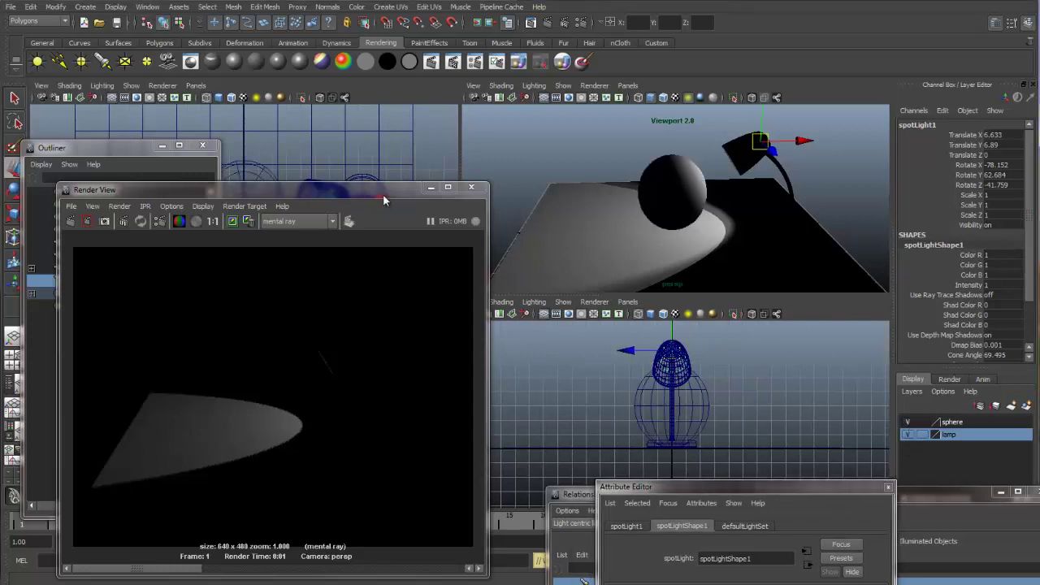
pyautogui.moveTo(383, 195); pyautogui.dragTo(679, 91)
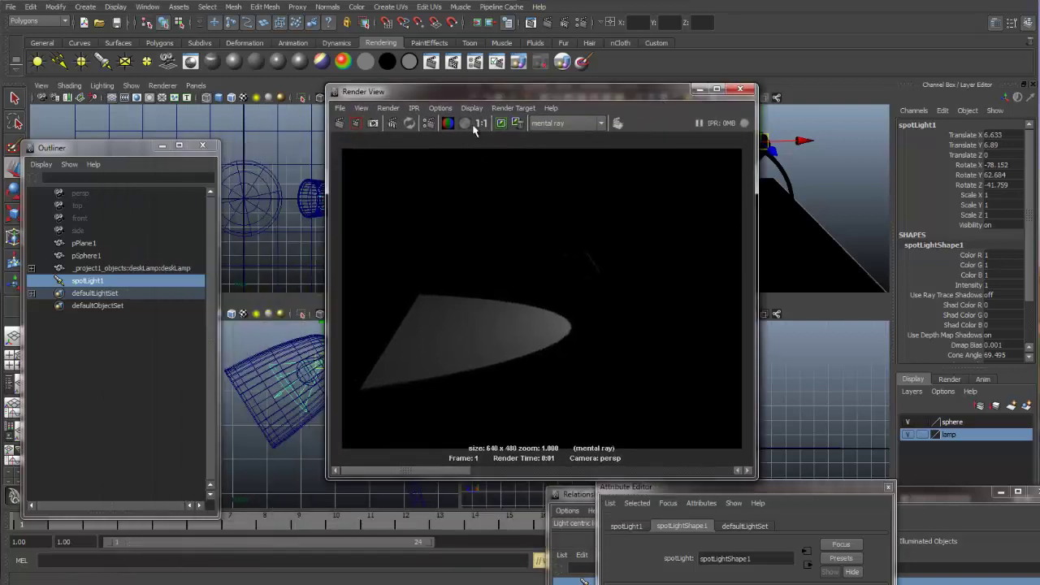
# Render the perspective view with the sphere visible to check how spotLight1 lights it and casts its shadow.
pyautogui.click(340, 124)
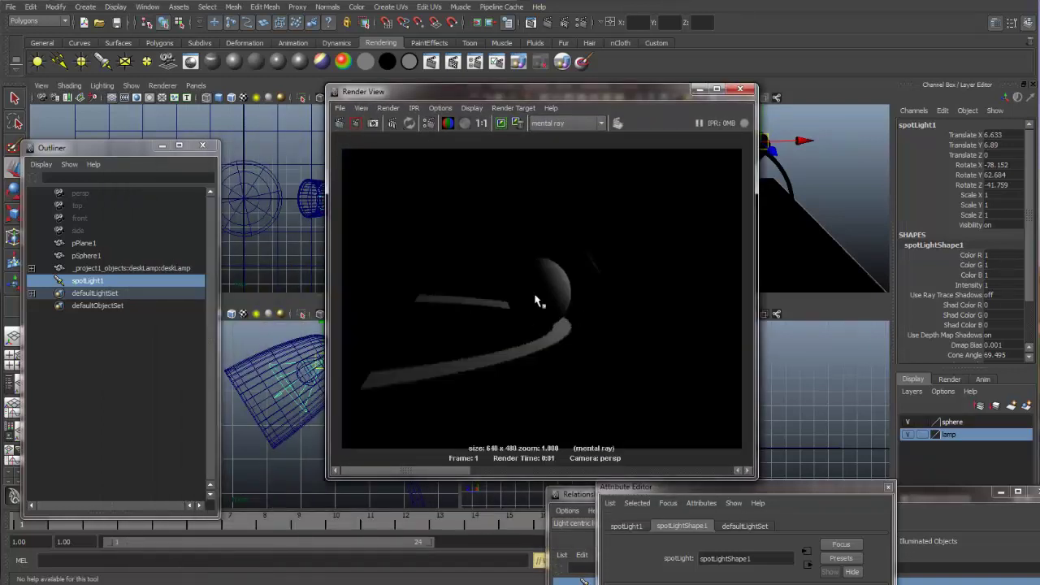
pyautogui.moveTo(659, 92); pyautogui.dragTo(588, 62)
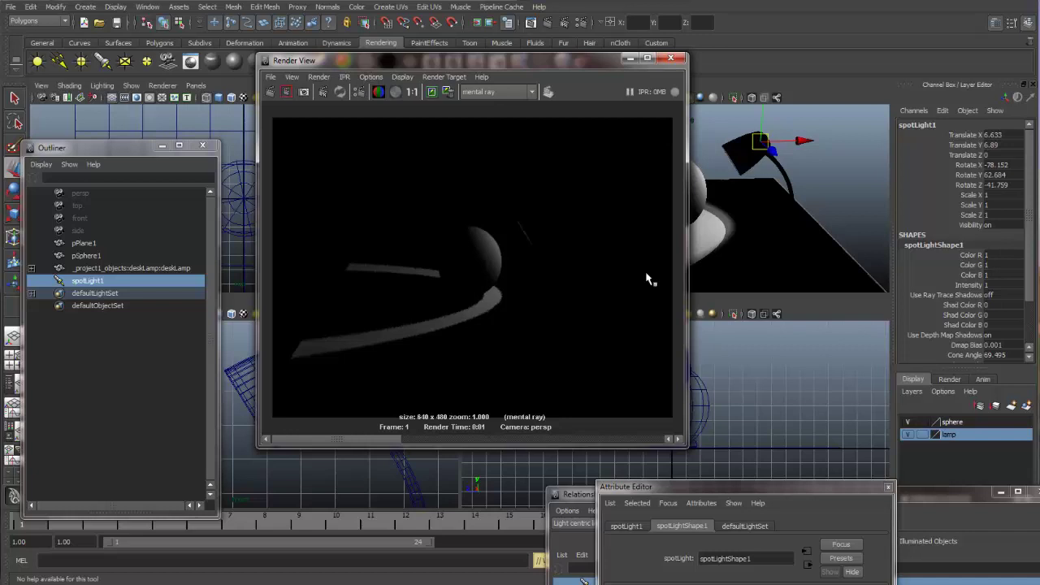
pyautogui.moveTo(567, 63); pyautogui.dragTo(592, 129)
# Open object-centric light linking and exclude spotLight1 from the light sources illuminating pSphere1.
pyautogui.click(148, 7)
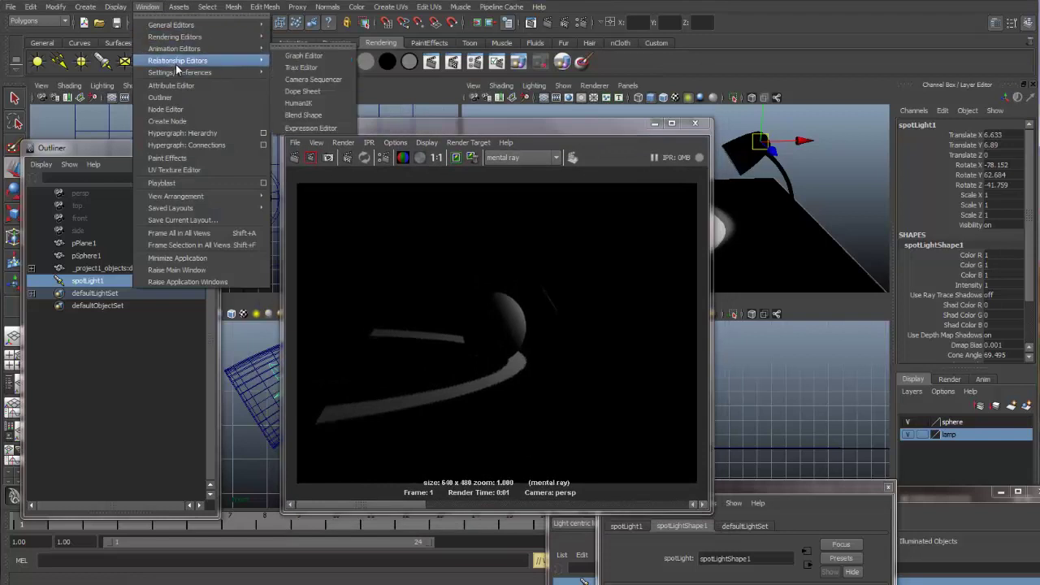
pyautogui.moveTo(175, 64)
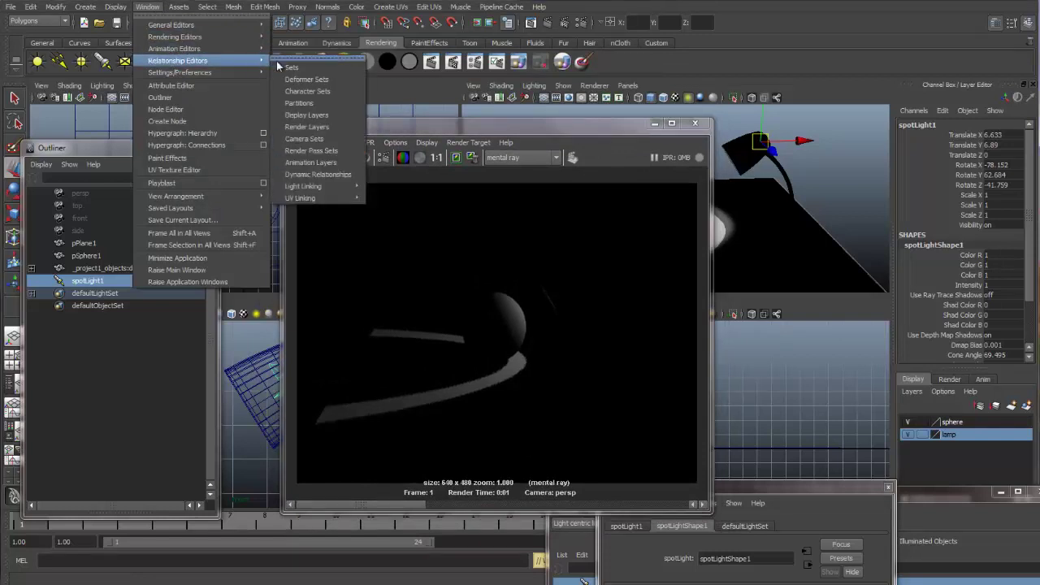
pyautogui.moveTo(328, 188)
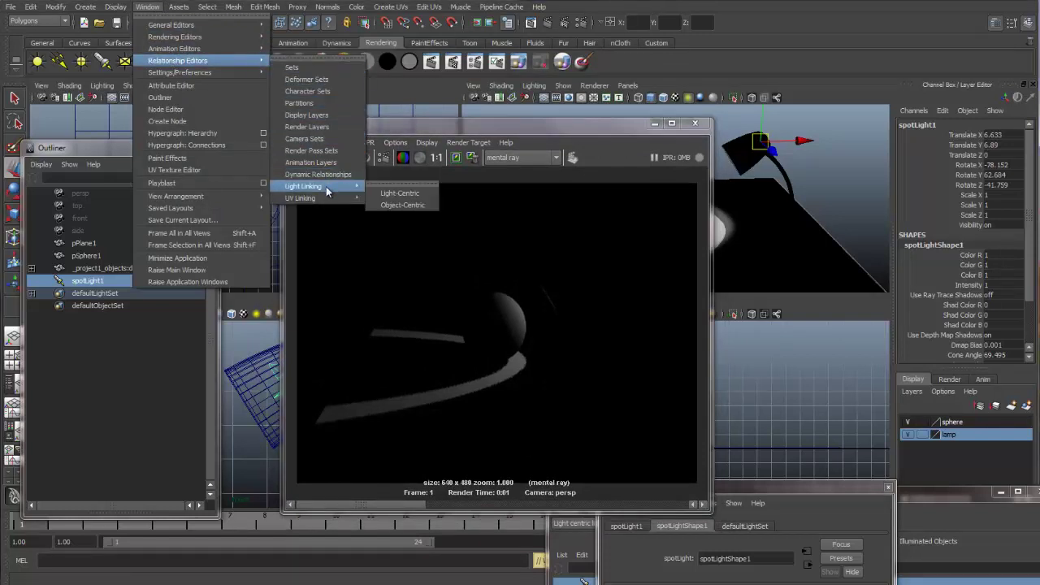
pyautogui.click(398, 206)
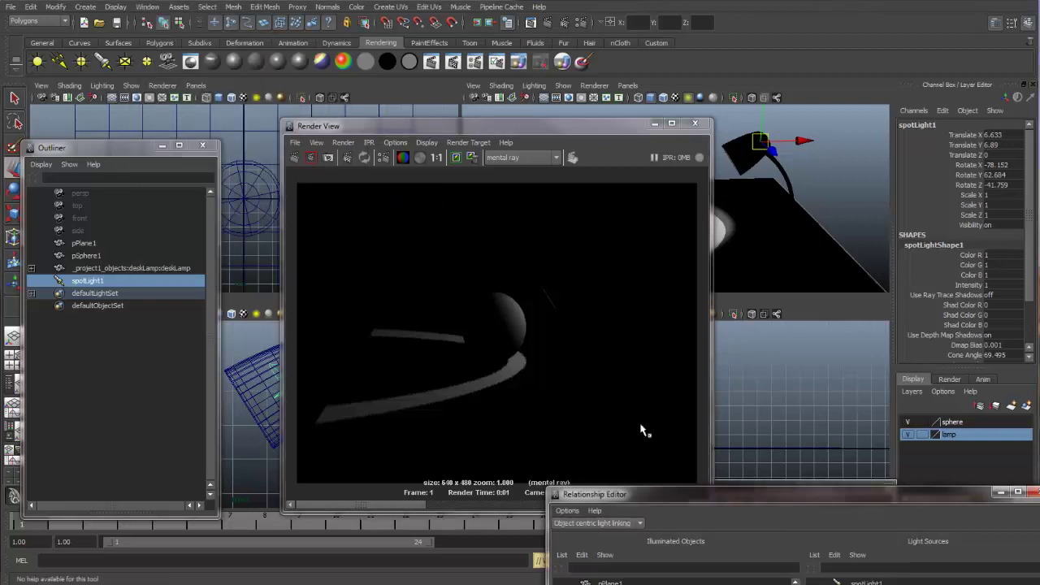
pyautogui.moveTo(703, 497); pyautogui.dragTo(495, 13)
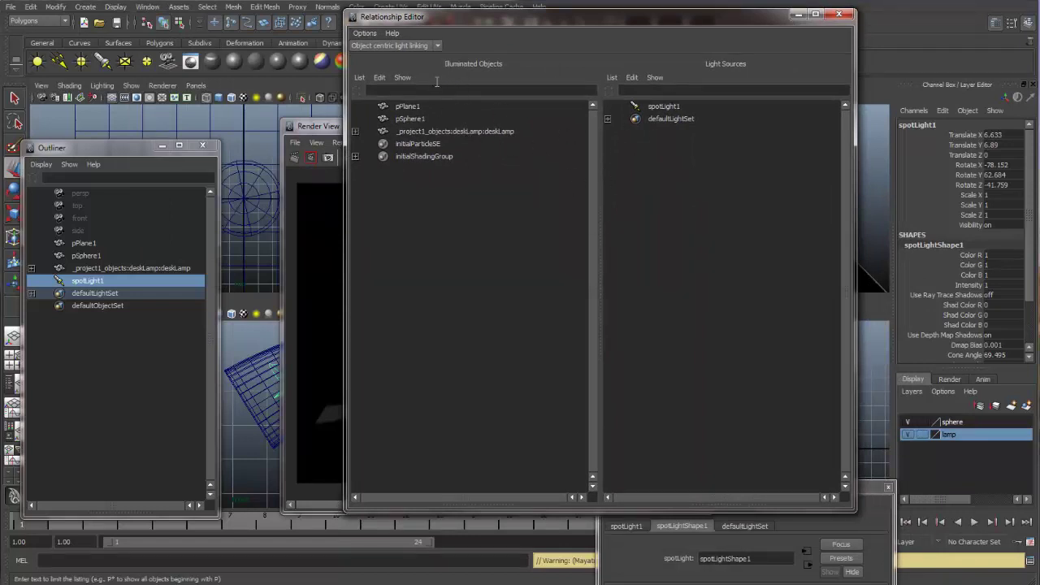
pyautogui.click(410, 120)
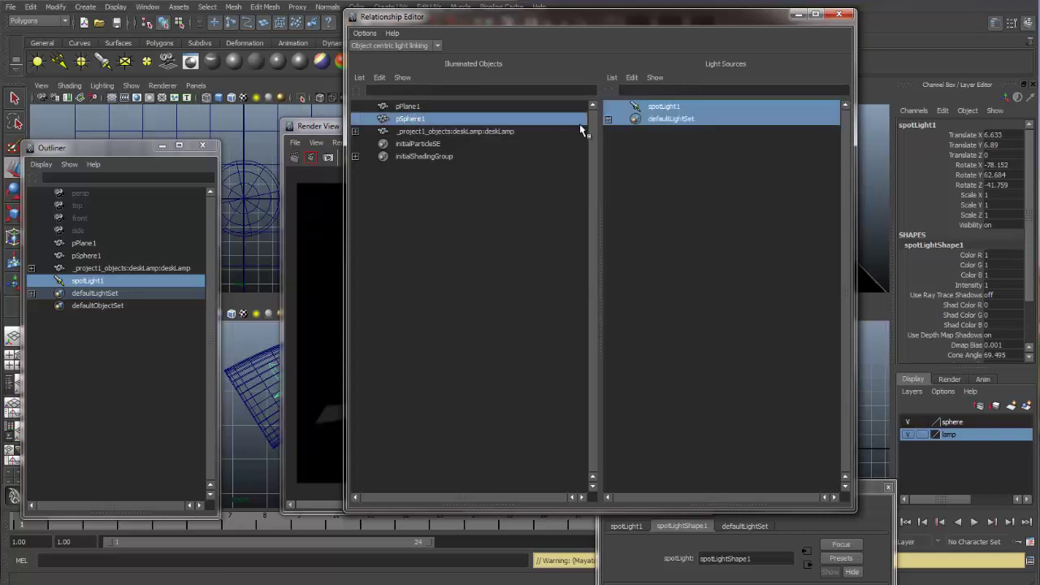
pyautogui.click(666, 110)
# Render the perspective view again to check the sphere unlinked from spotLight1, and bring the Relationship Editor back over the render.
pyautogui.moveTo(484, 18); pyautogui.dragTo(492, 329)
pyautogui.moveTo(369, 130); pyautogui.dragTo(379, 62)
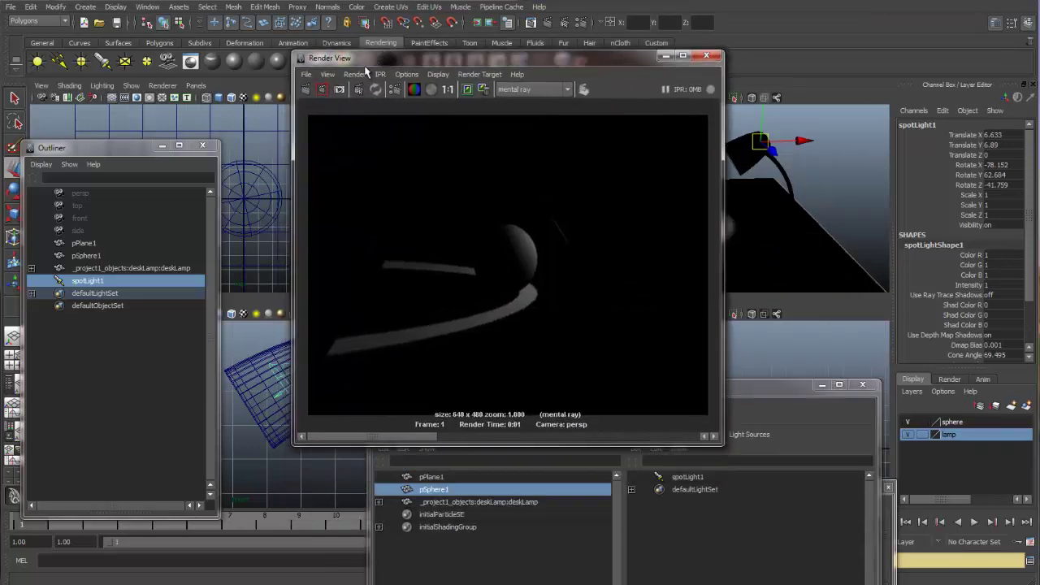
pyautogui.click(323, 90)
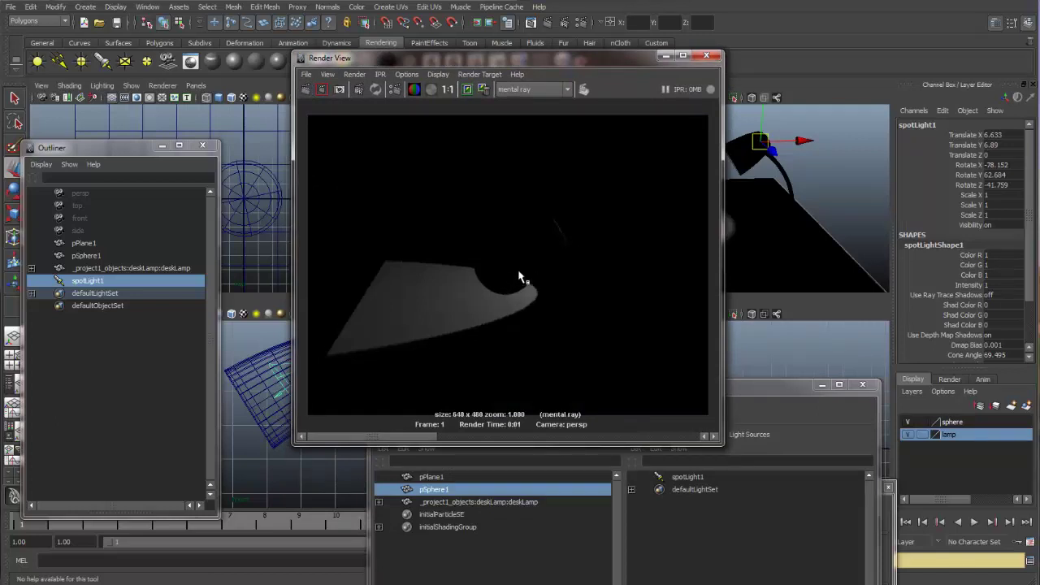
pyautogui.click(749, 391)
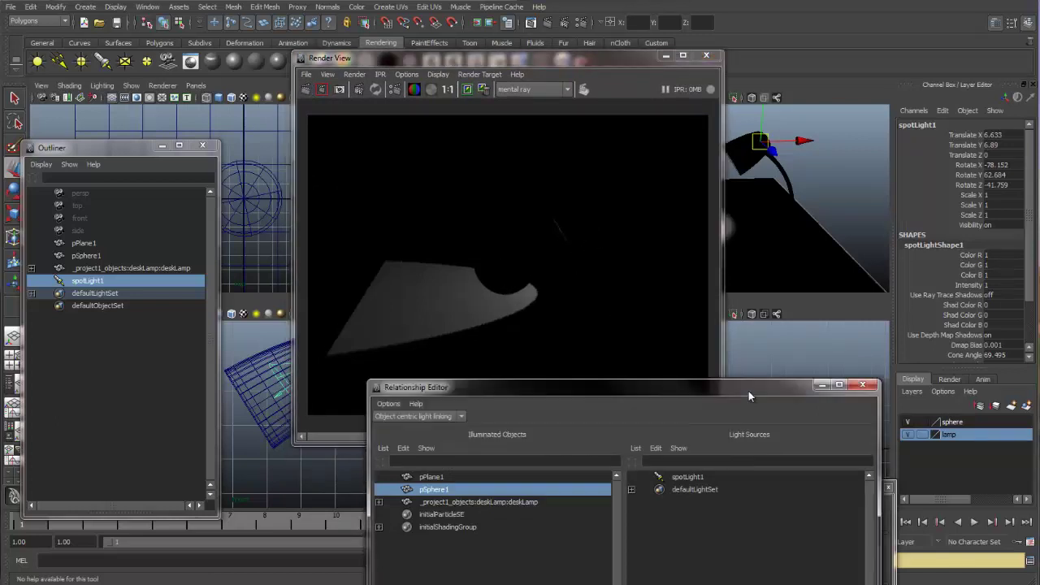
pyautogui.moveTo(748, 391); pyautogui.dragTo(748, 222)
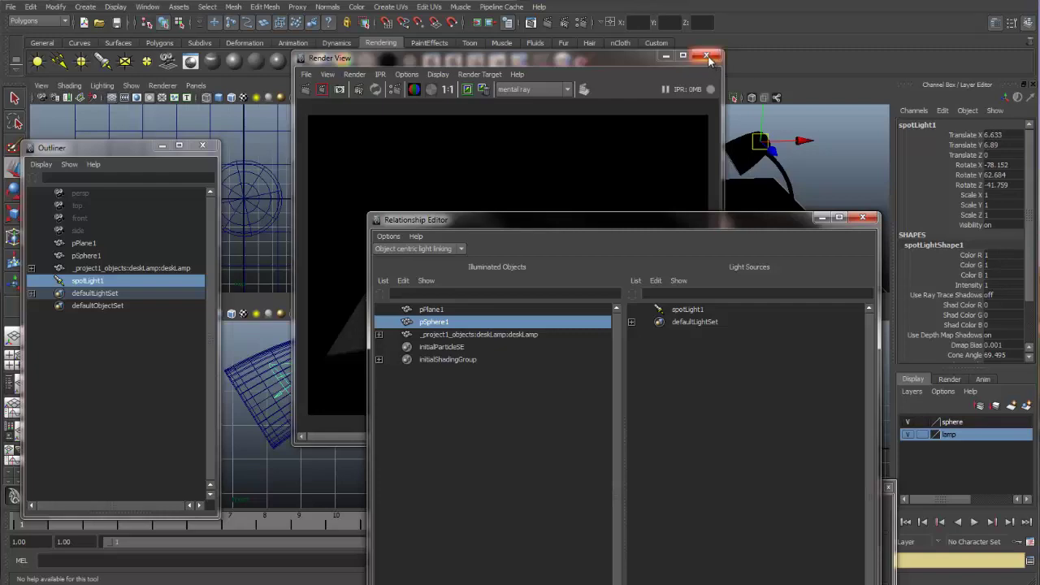